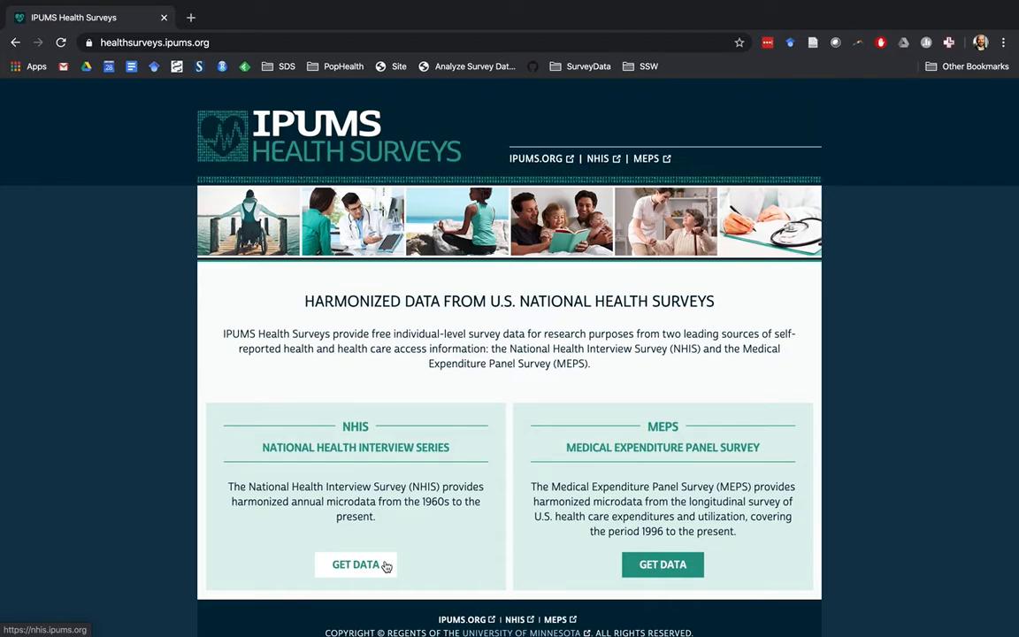
Step: Open the data selection page for creating a National Health Interview Survey (NHIS) extract
click(386, 566)
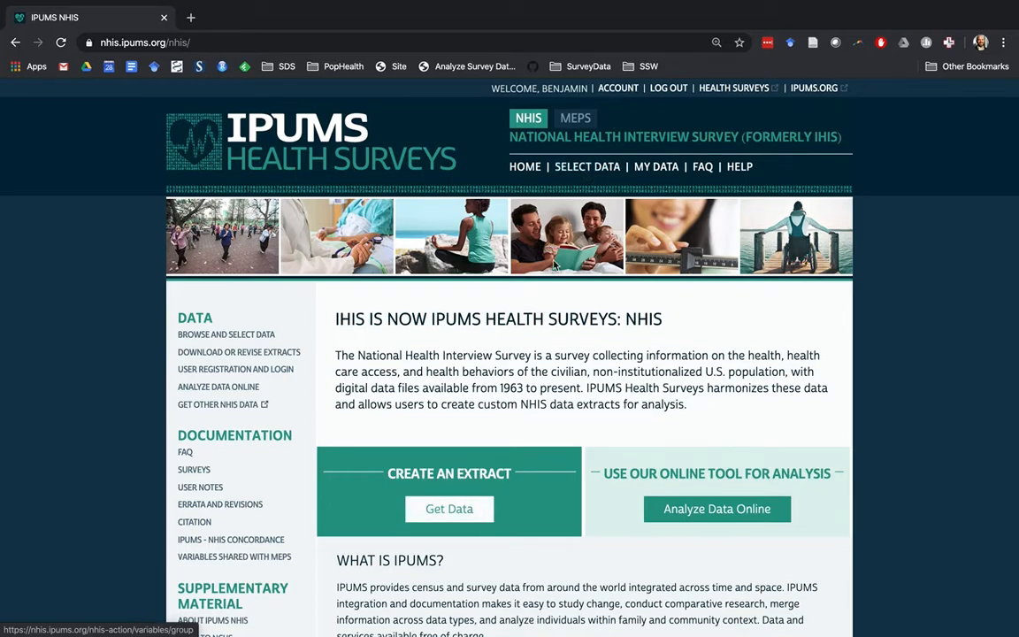
click(470, 521)
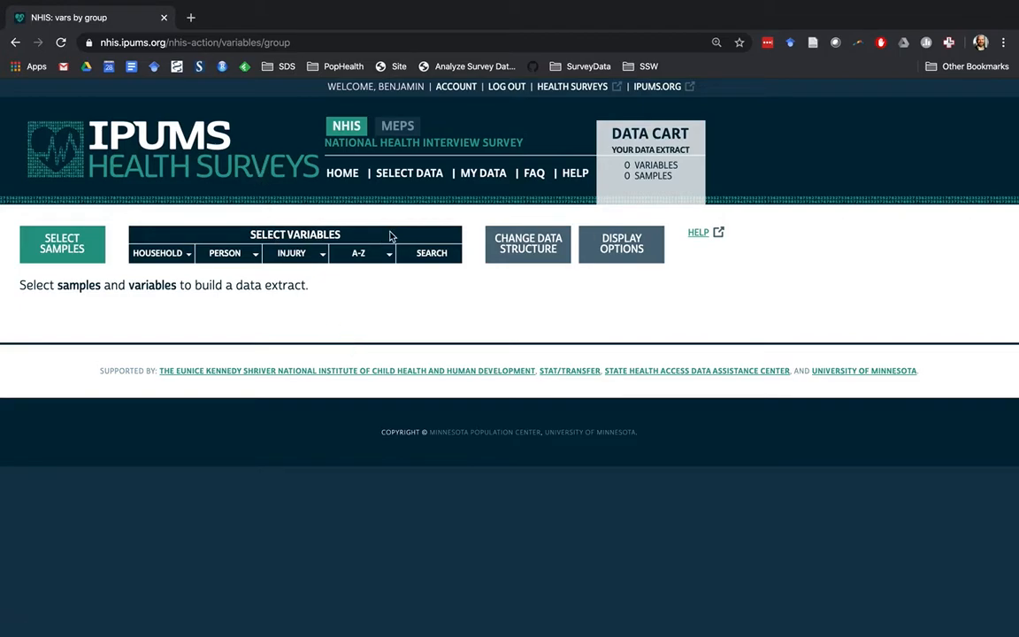
Step: Examine the household, person and alphabetical variable groupings offered for the NHIS extract
mouse_move(177, 258)
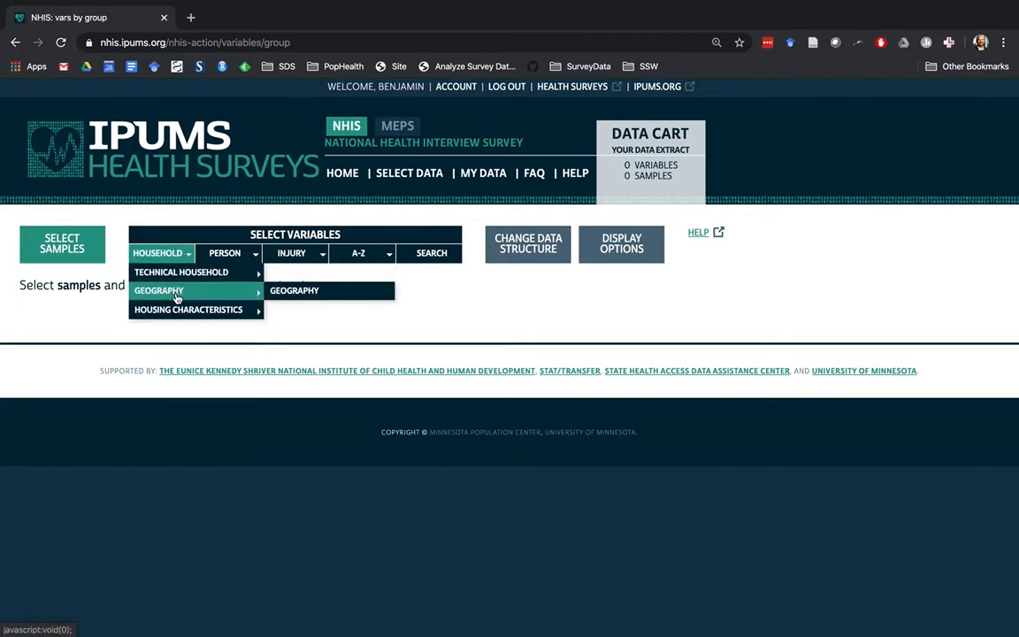
mouse_move(175, 318)
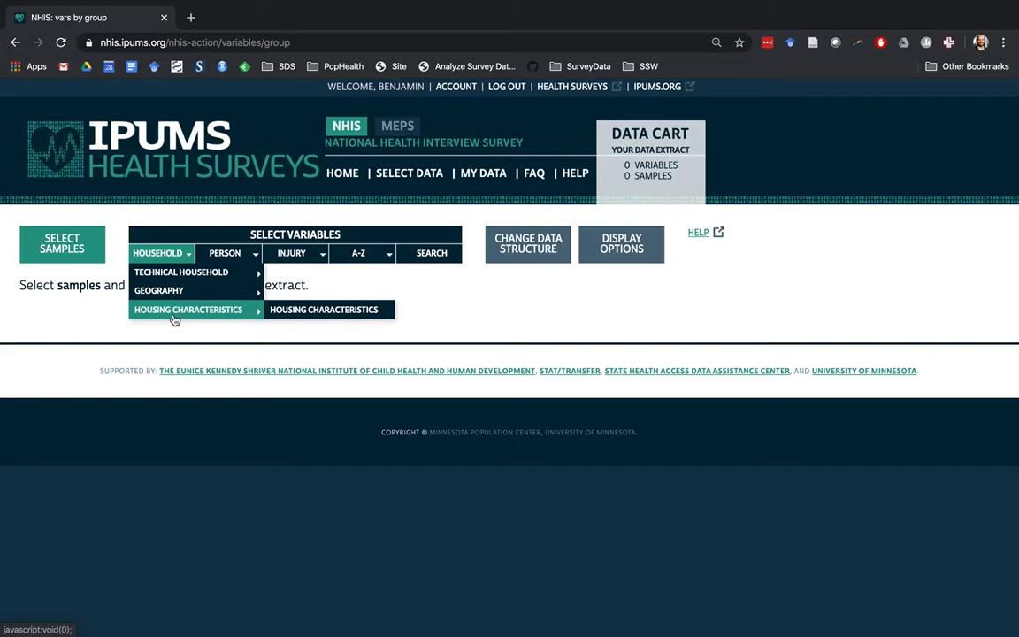
mouse_move(232, 255)
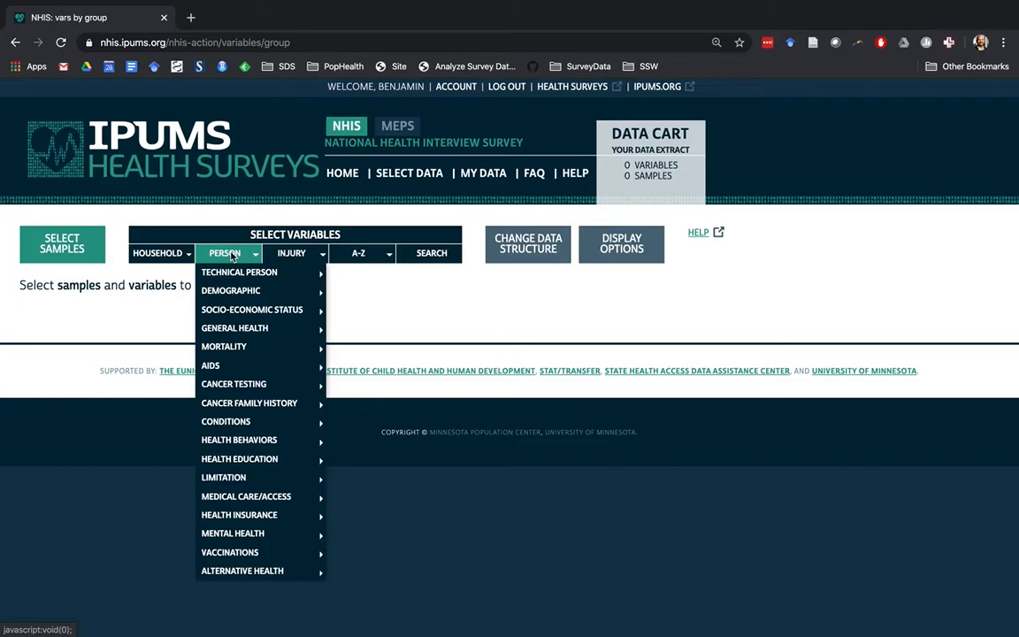
mouse_move(237, 293)
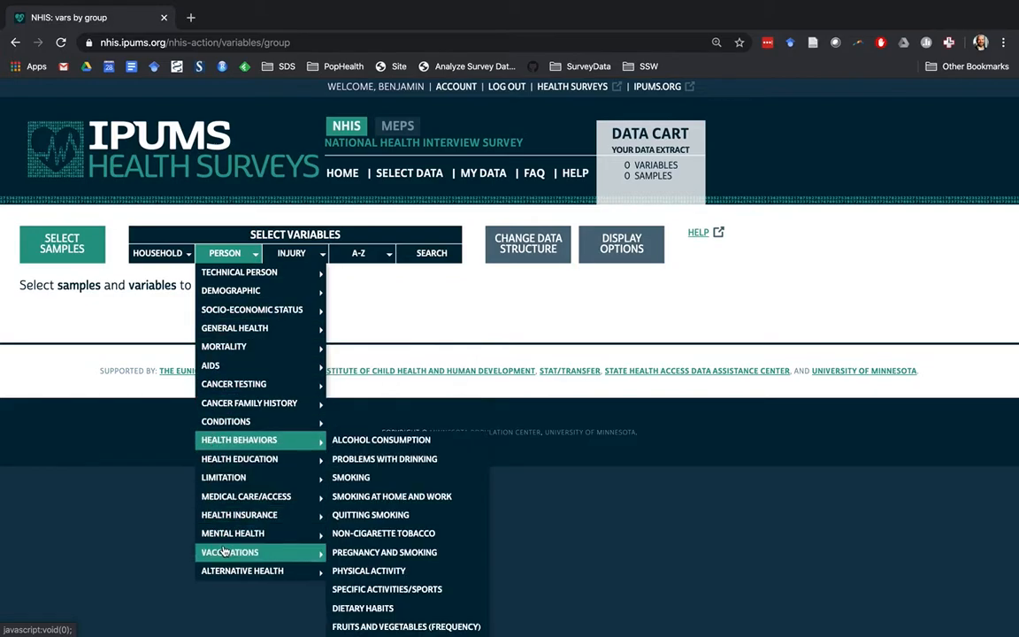
mouse_move(240, 575)
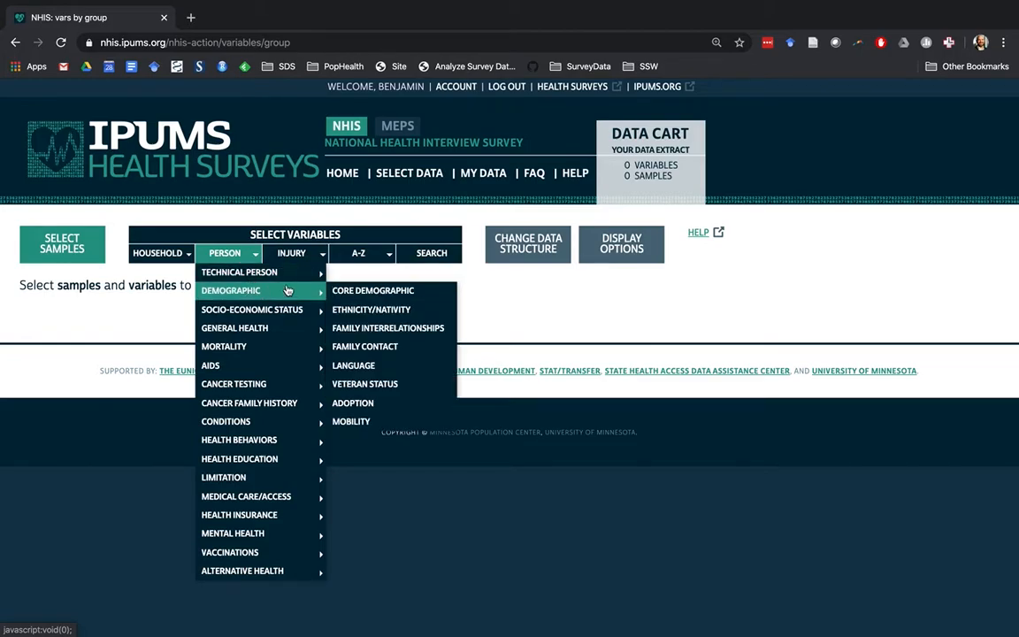
click(378, 255)
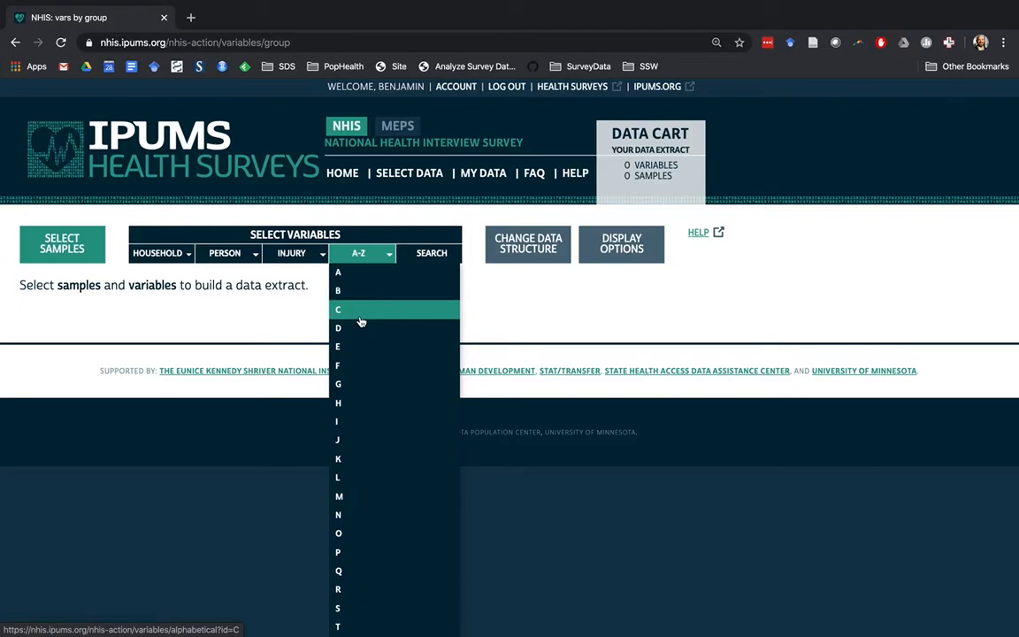
click(212, 254)
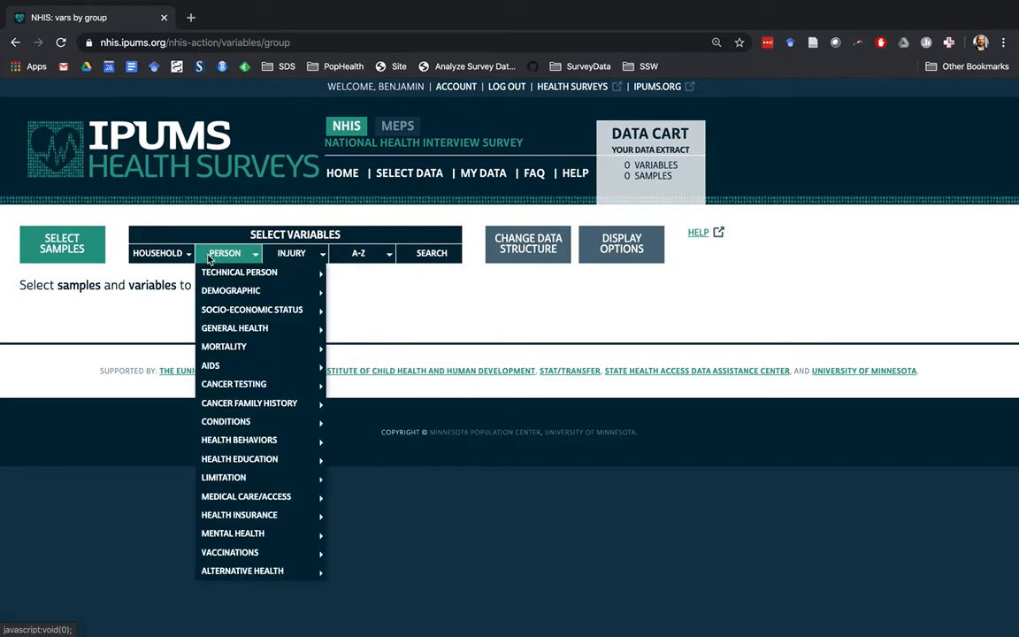
click(389, 255)
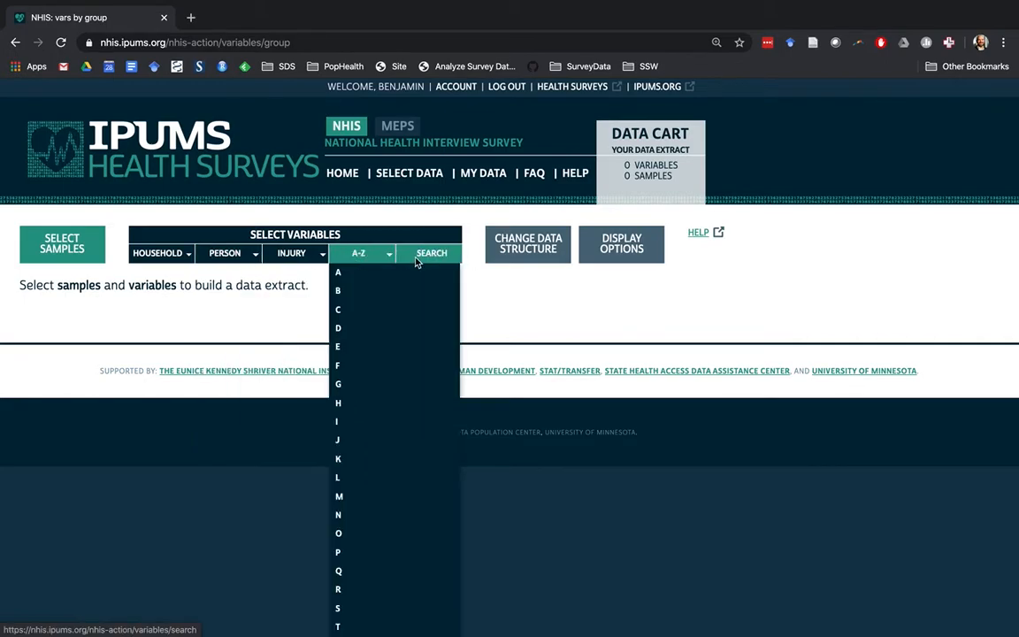
Step: Search the variables for "age" and add the AGE variable to the data cart
click(433, 258)
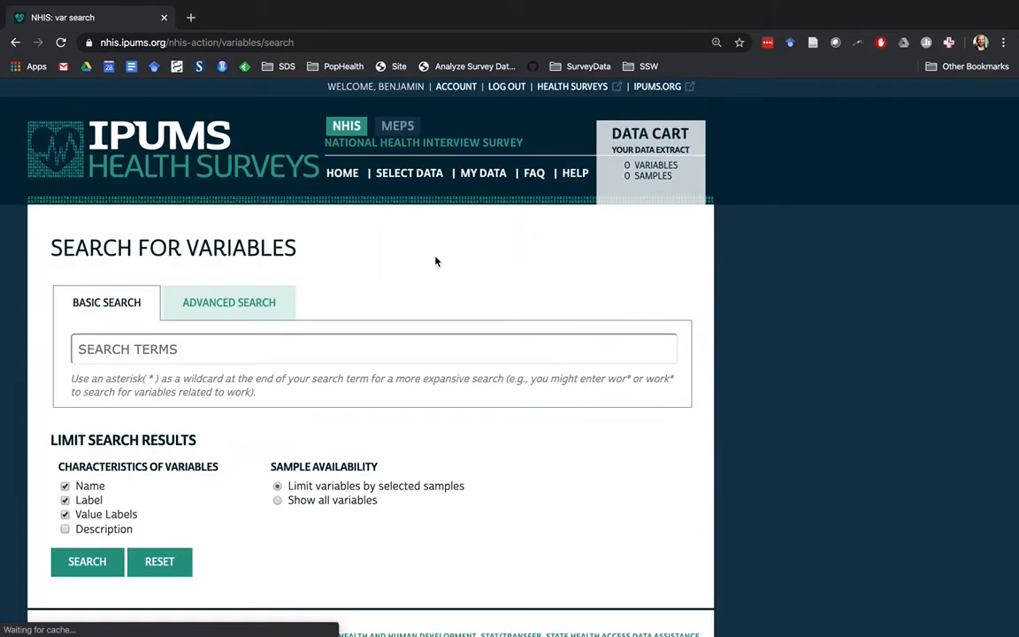
click(251, 350)
text(age)
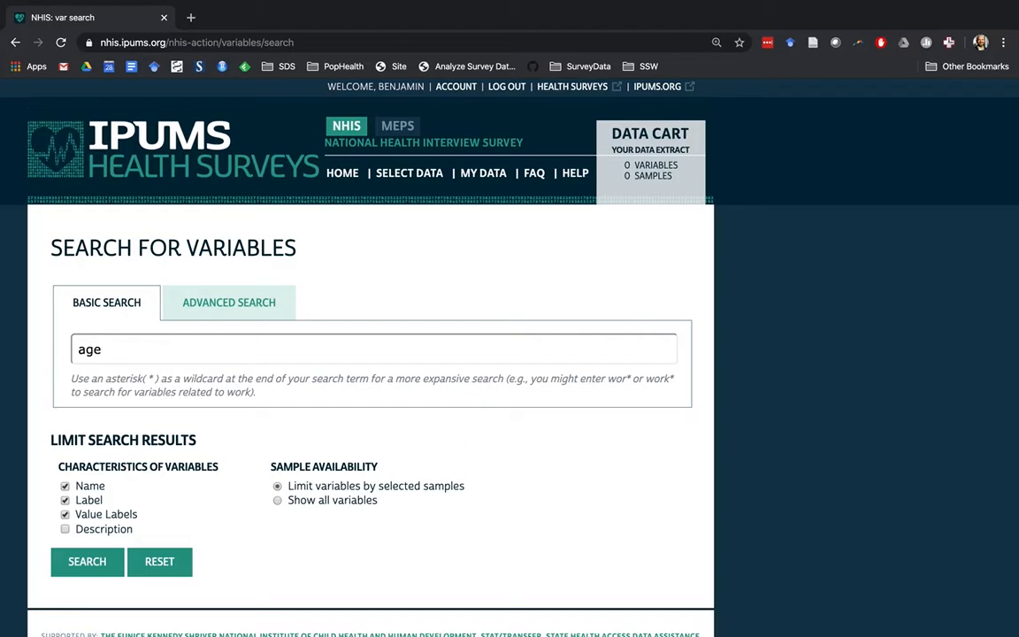
key(Return)
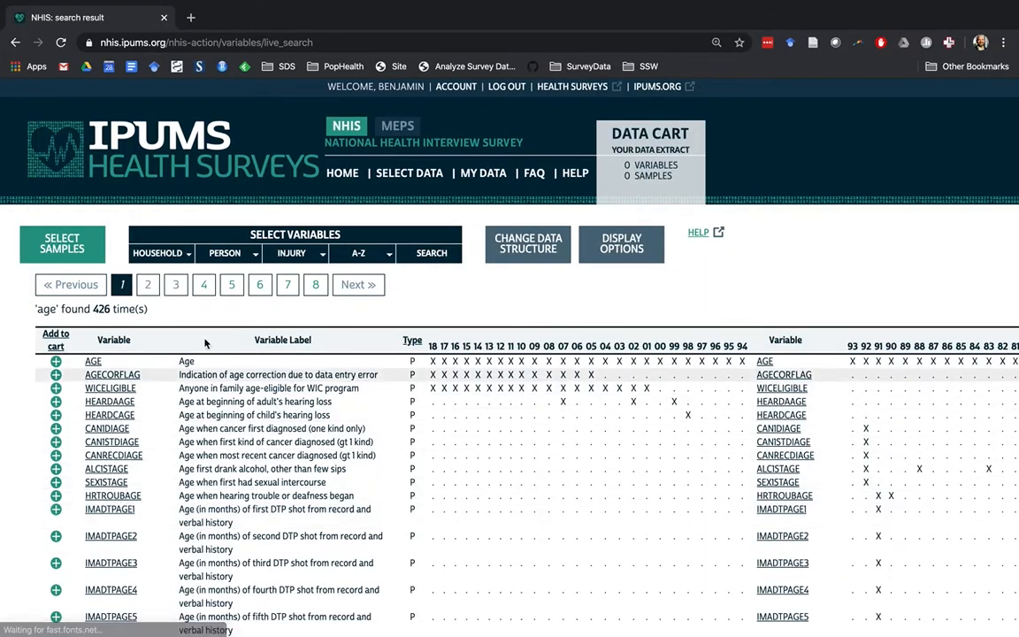
click(57, 363)
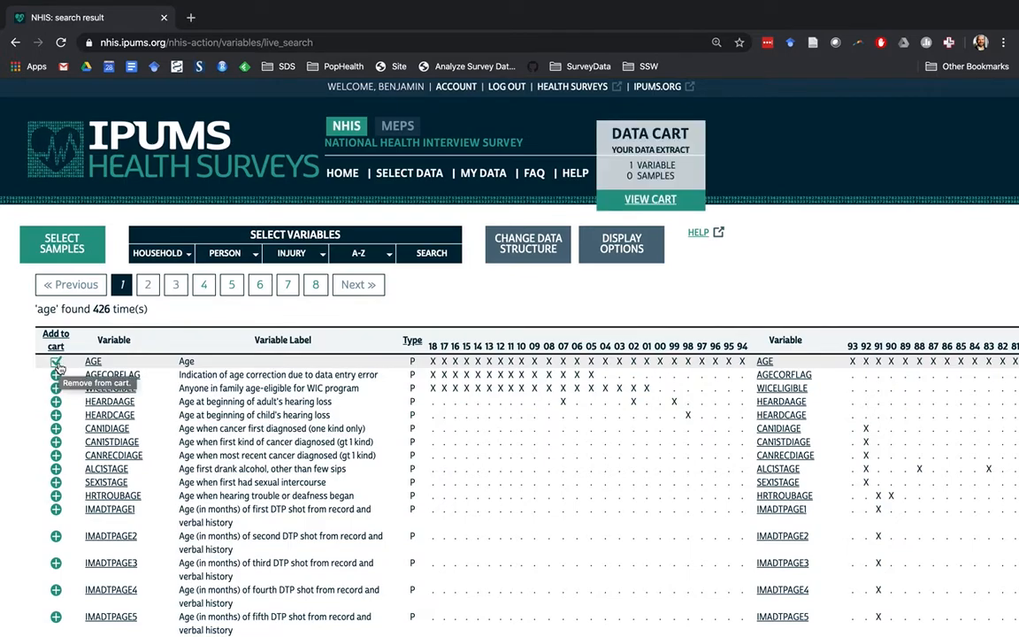
Step: Add SEX and SEXORIEN from the person-level core demographic variables to the data cart
mouse_move(225, 253)
mouse_move(238, 292)
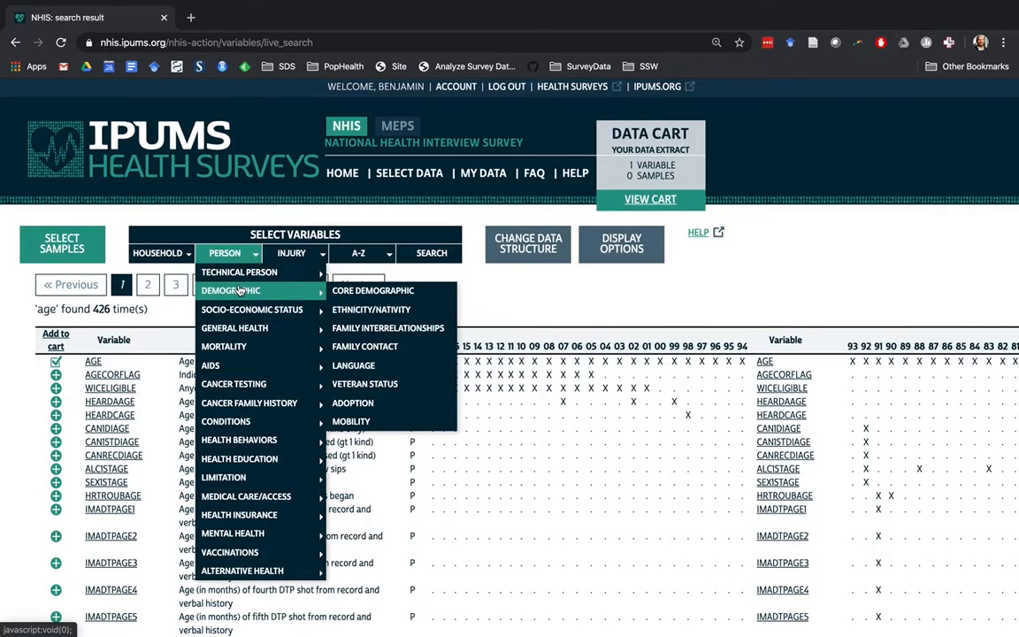
click(365, 294)
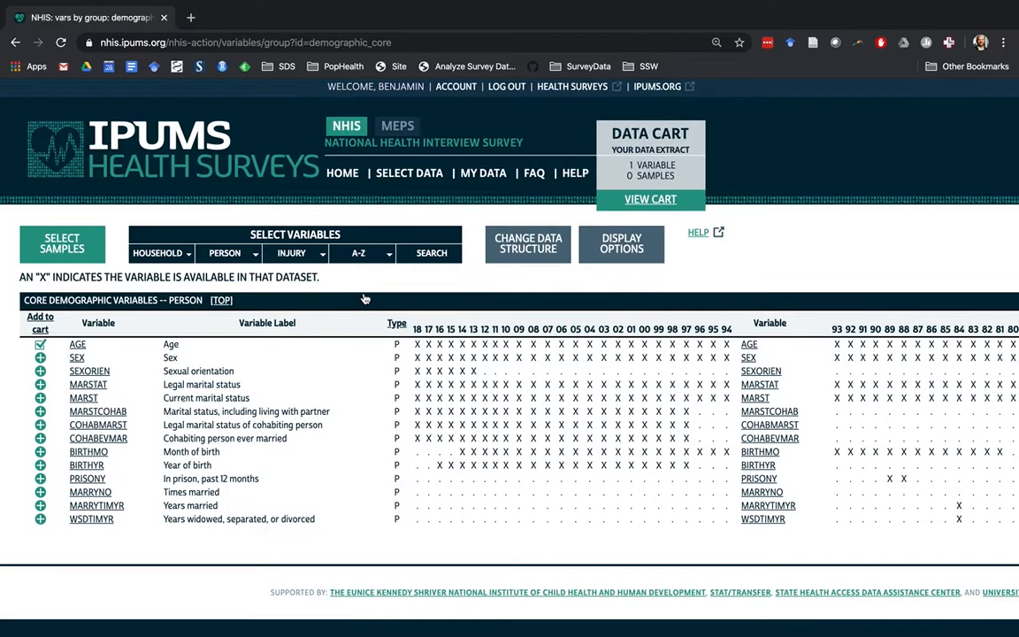
click(40, 358)
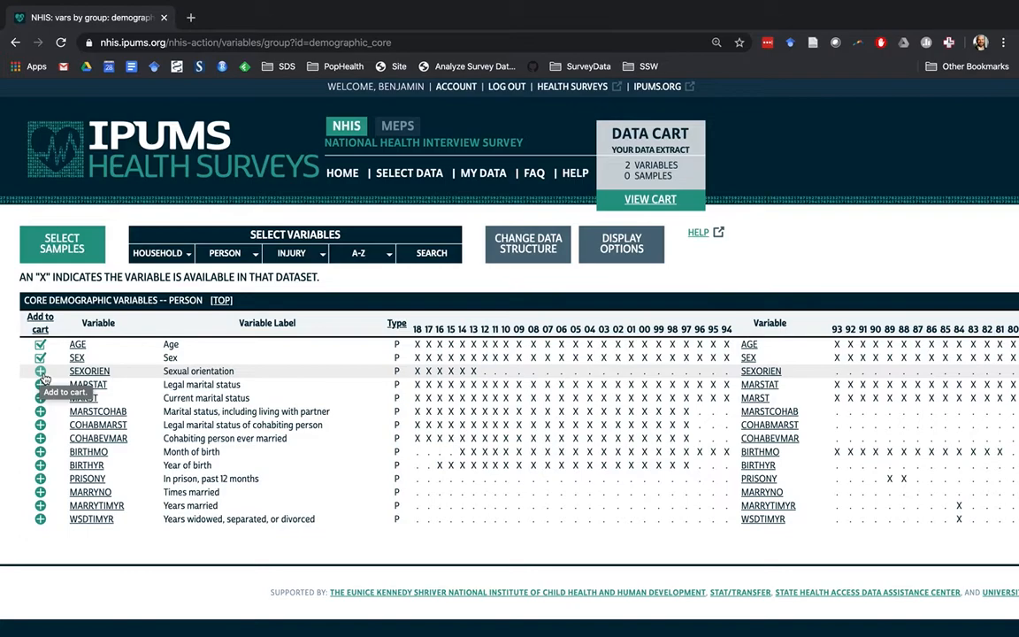
click(40, 372)
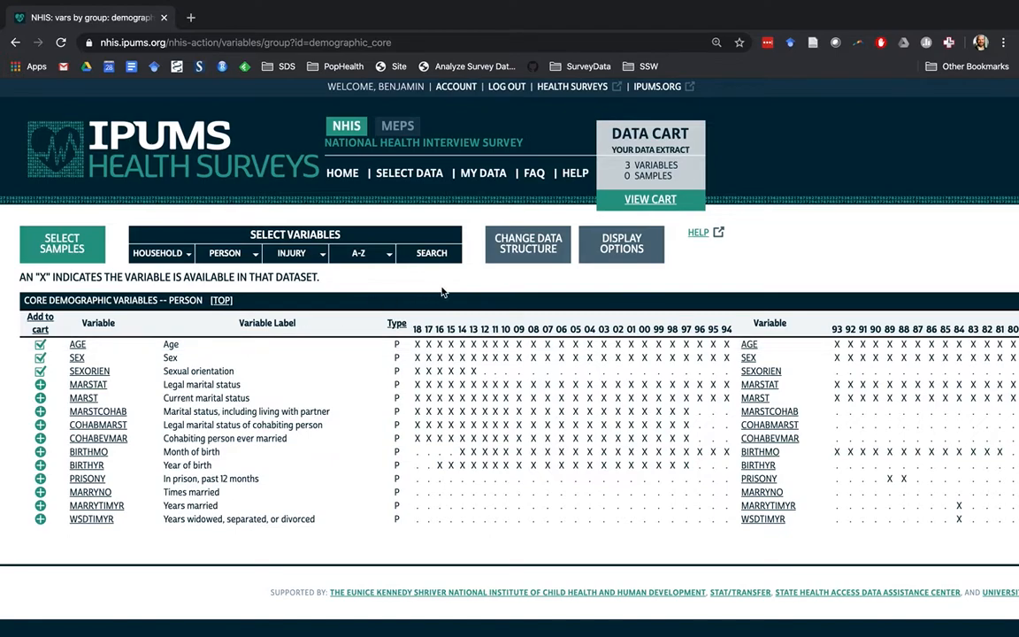
Step: Review the data cart and add only the 2018 sample to the extract
click(678, 203)
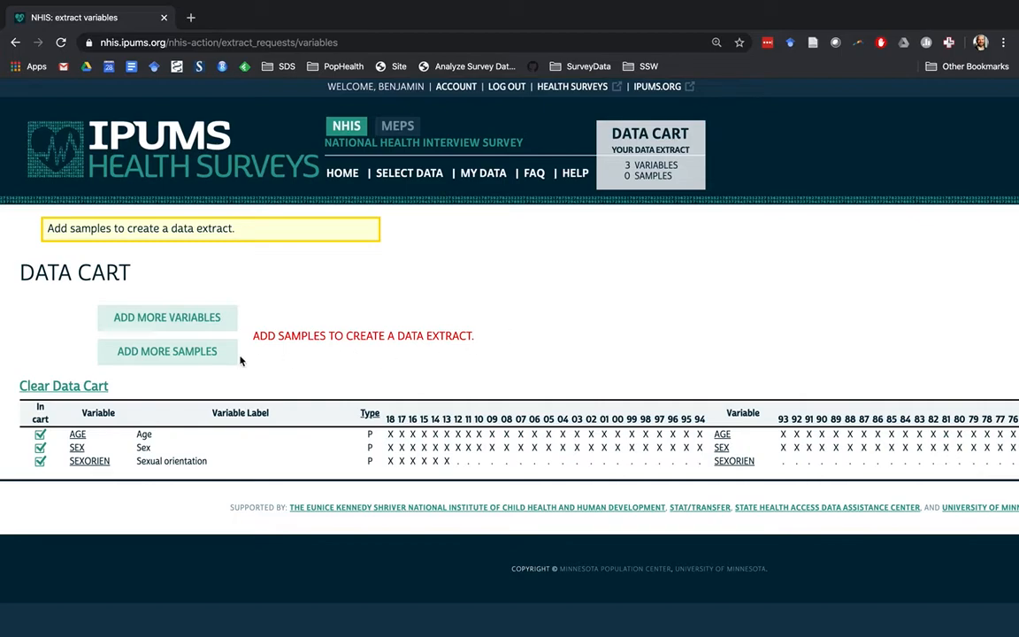
click(208, 358)
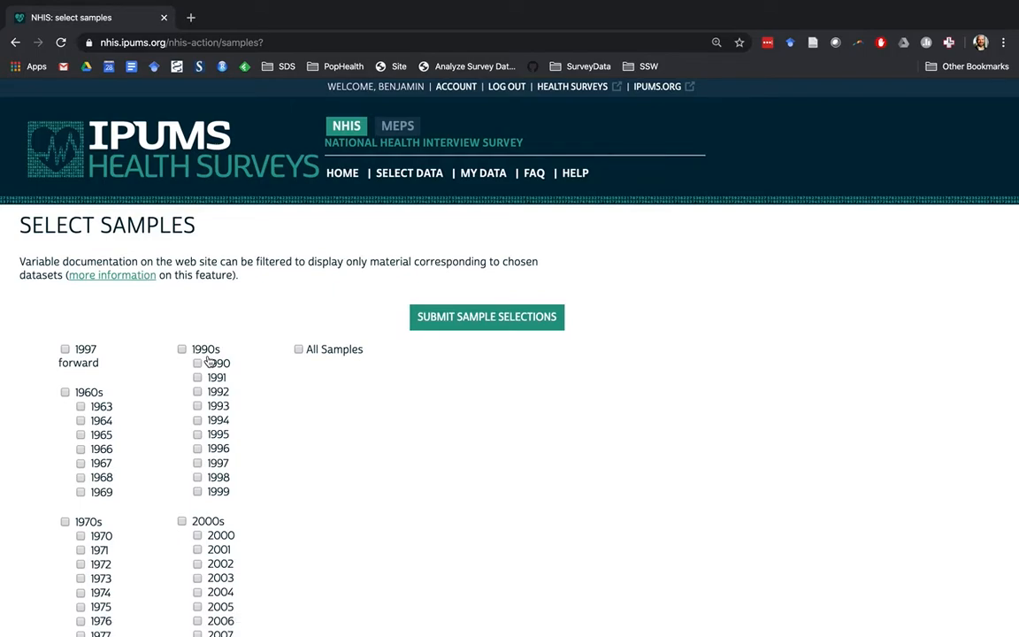
scroll(262, 433, down, 5)
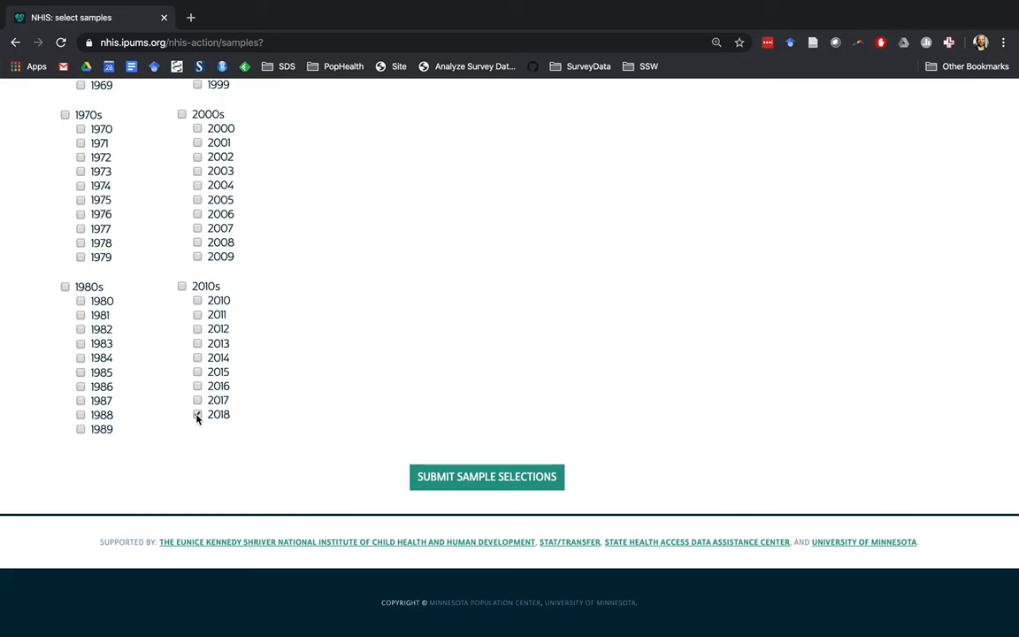
click(489, 483)
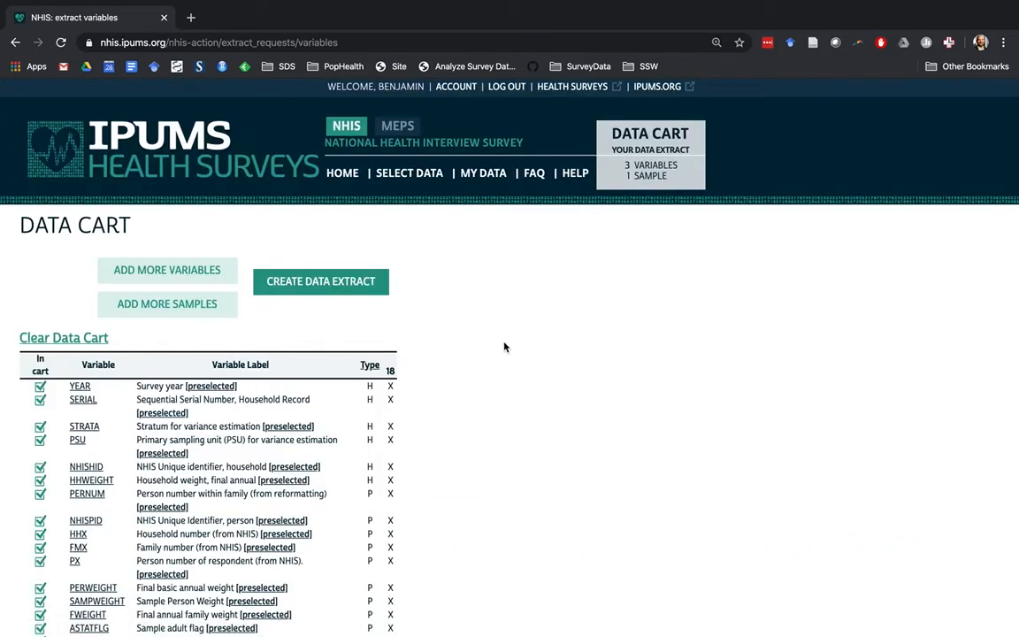
Step: Remove all preselected variables except NHISPID from the data cart, keeping AGE, SEX and SEXORIEN
scroll(504, 347, down, 3)
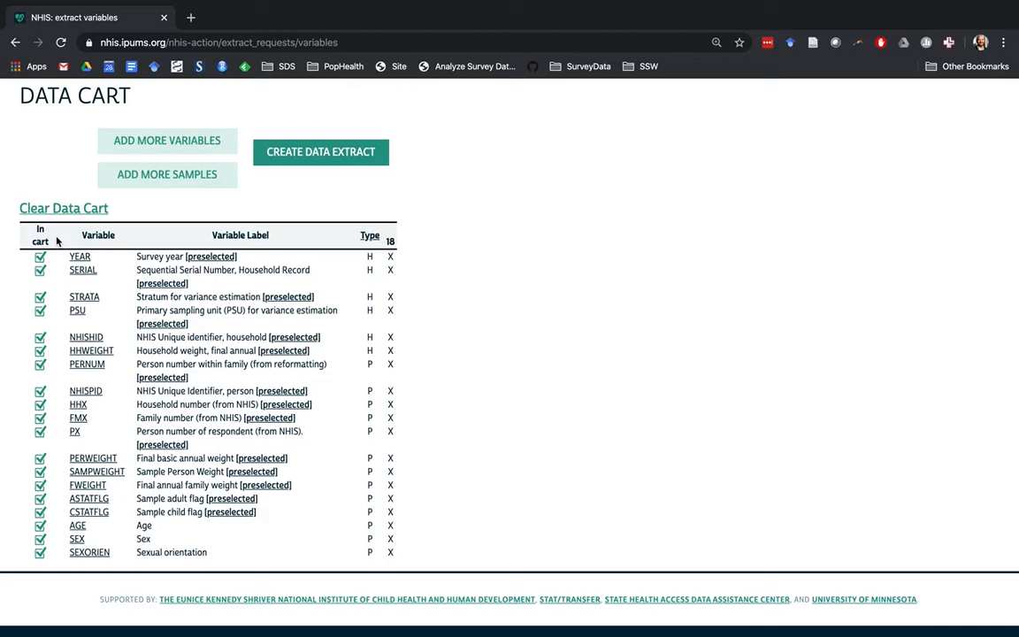
click(40, 511)
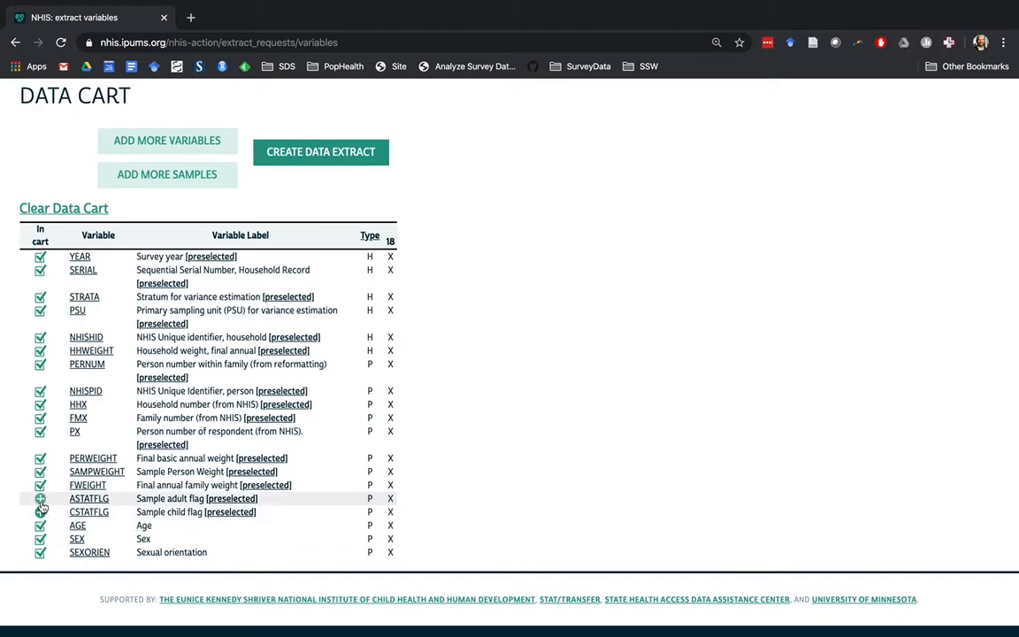
click(39, 498)
click(40, 485)
click(40, 473)
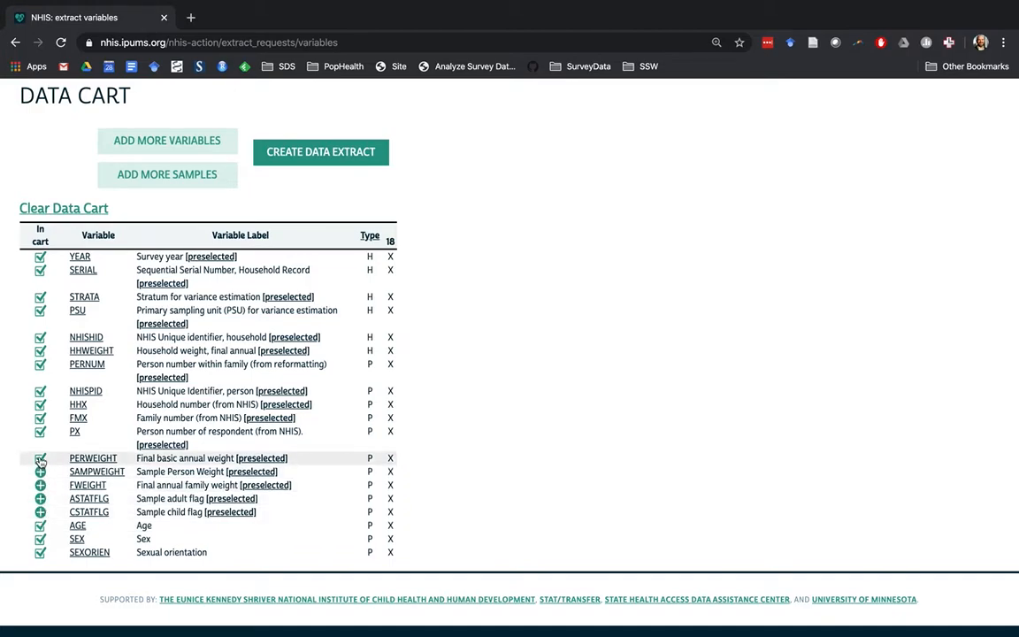
click(40, 458)
click(40, 430)
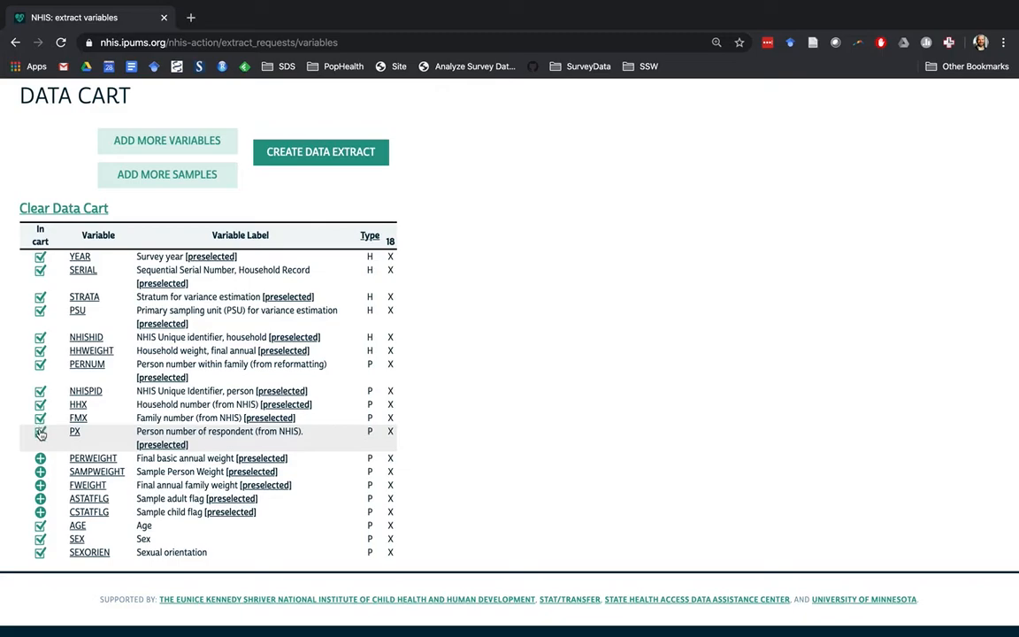
click(40, 418)
click(40, 405)
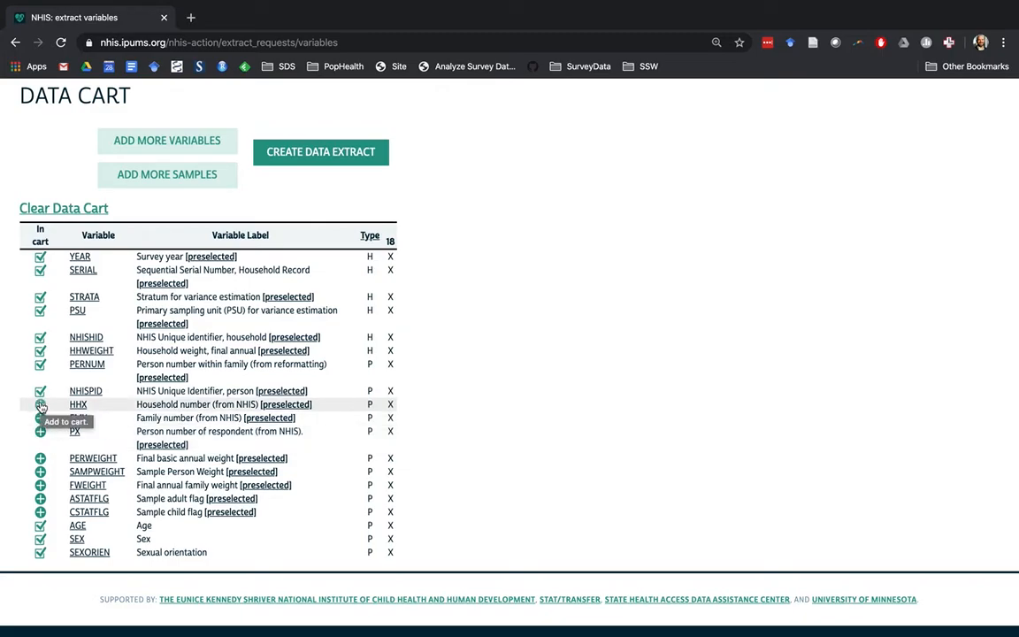
click(40, 364)
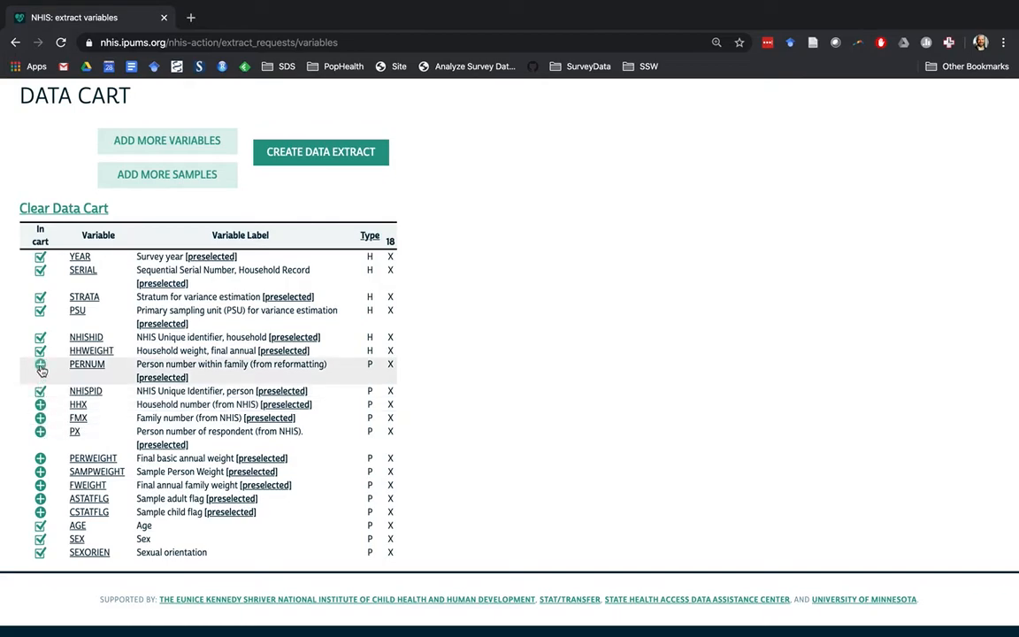
click(40, 351)
click(40, 337)
click(40, 310)
click(40, 297)
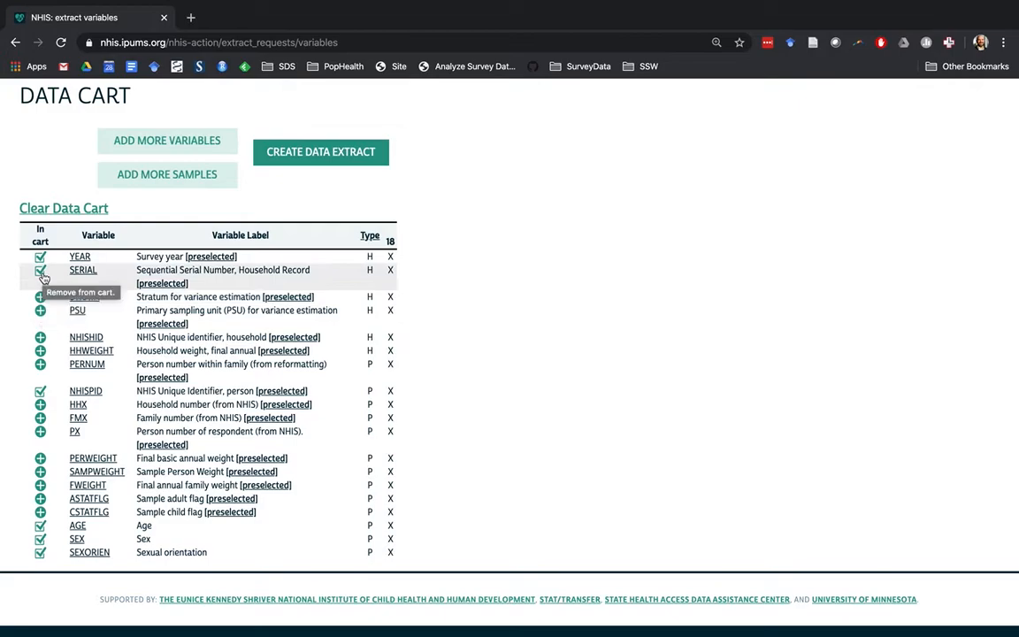
click(41, 271)
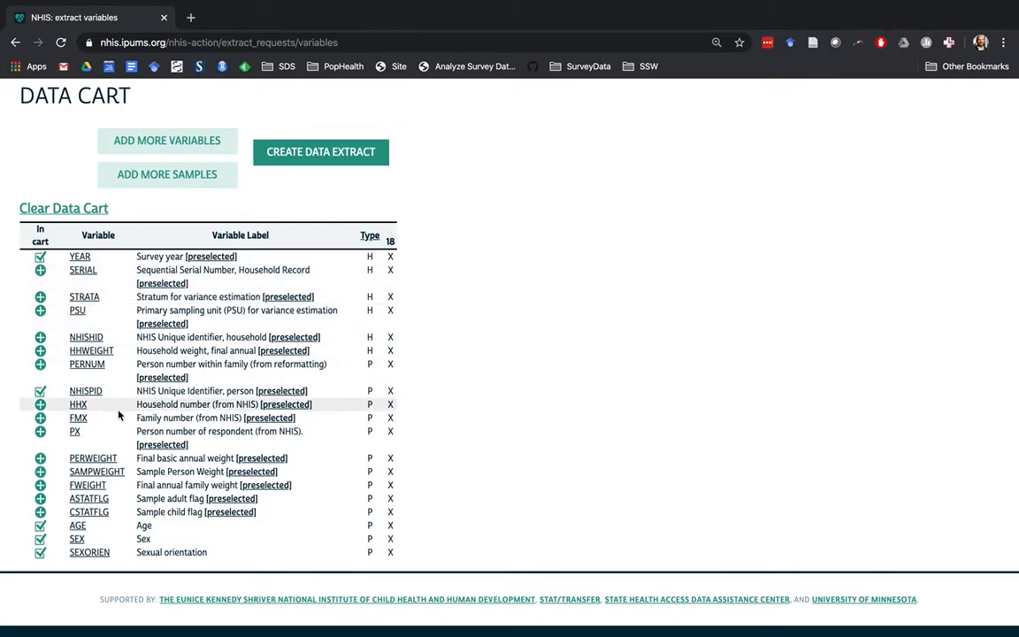
click(40, 257)
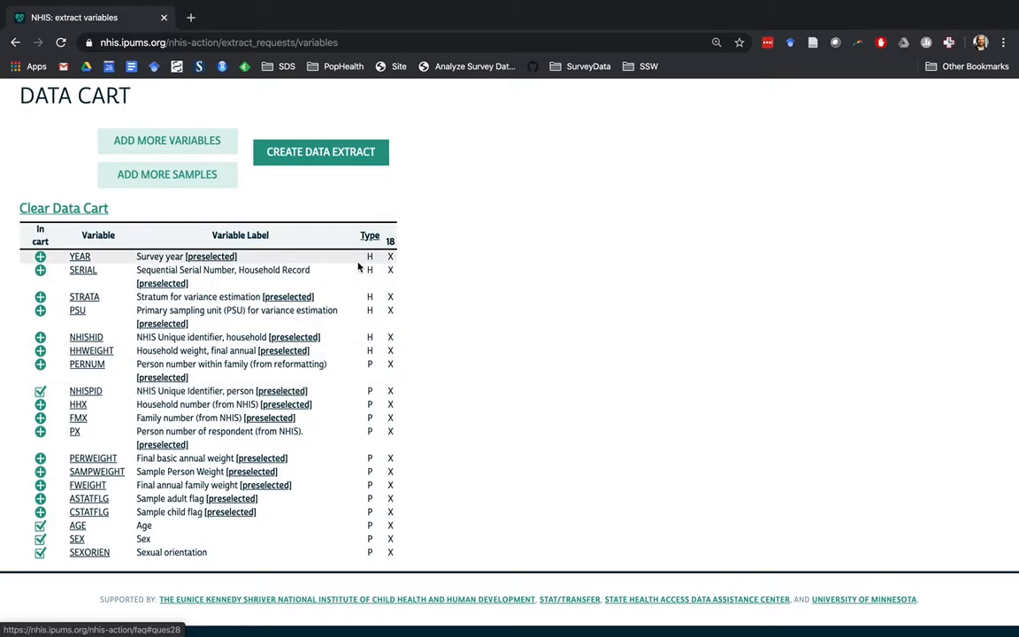
Step: Create the data extract request, describe it as "age, sex, sexual orientation", and submit it
click(341, 158)
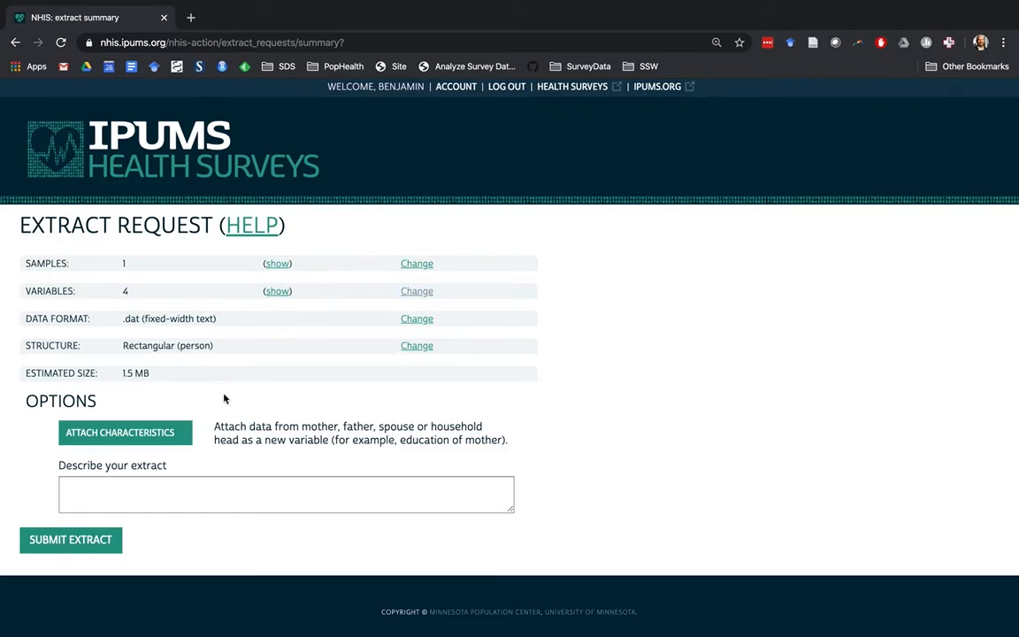
click(175, 486)
text(age, sex, sexual orientation)
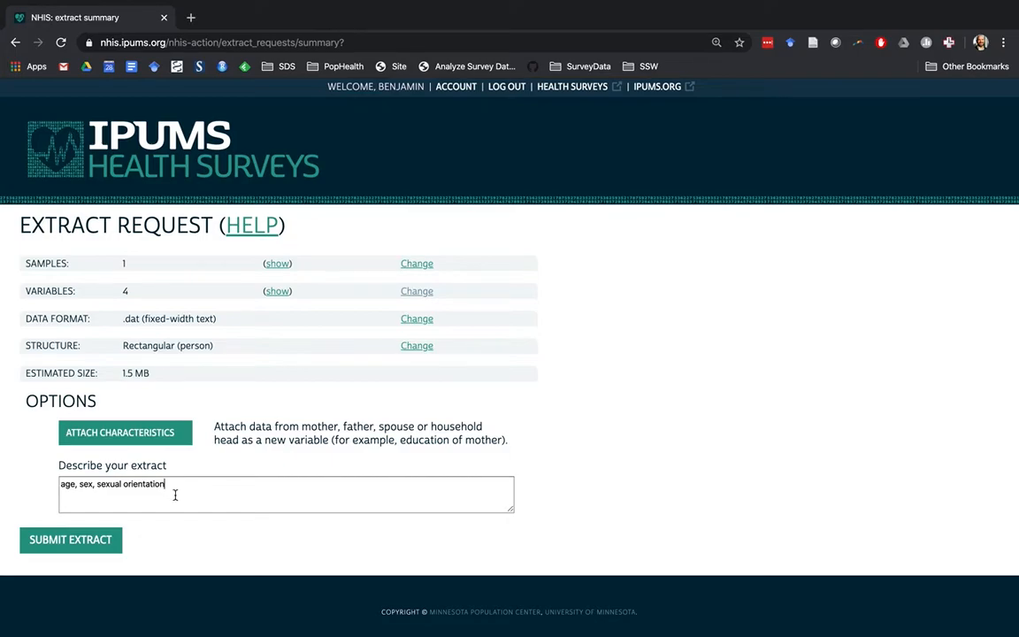
click(101, 547)
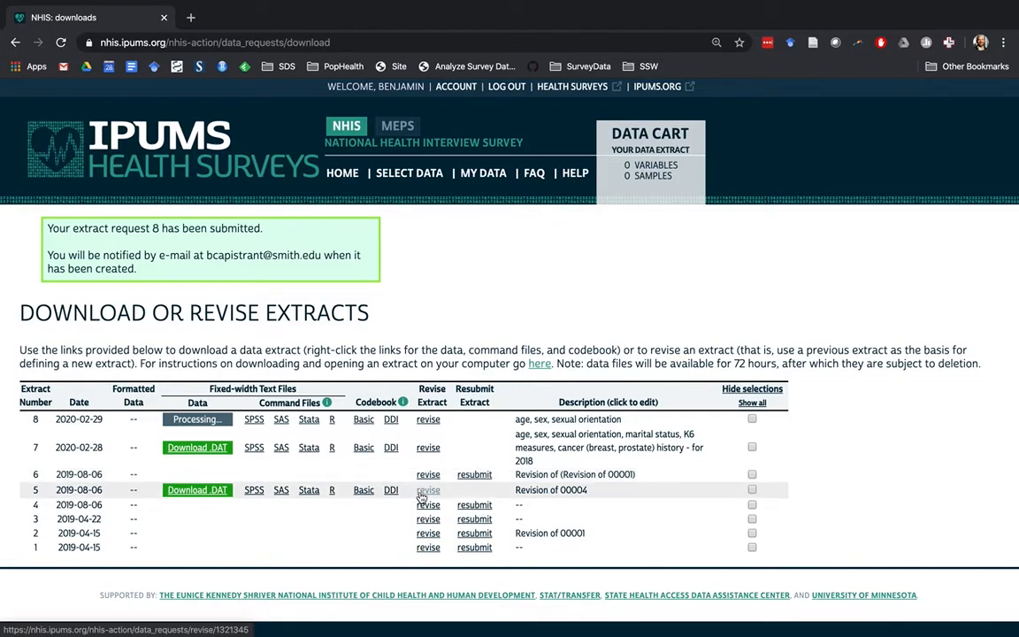
drag(733, 363, 776, 367)
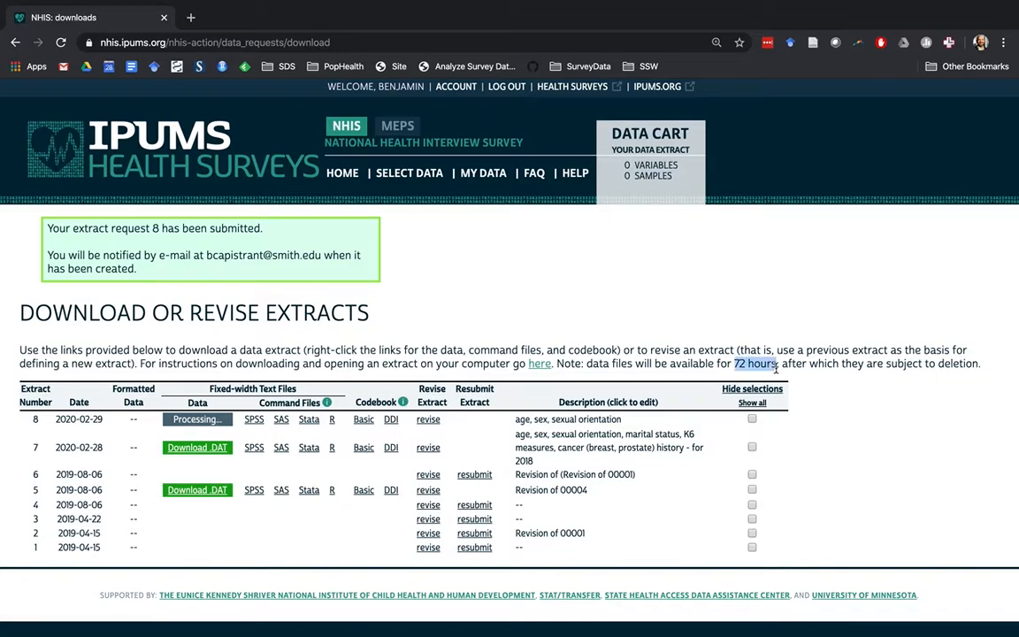
Step: Refresh the extracts list and download the .DAT data file for extract 8
click(477, 474)
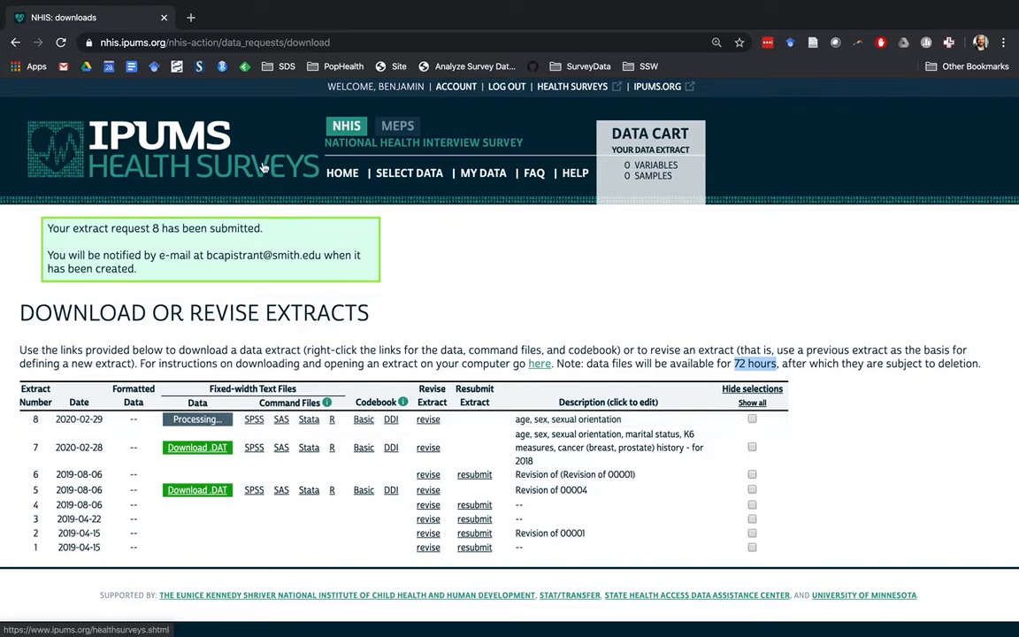
click(62, 43)
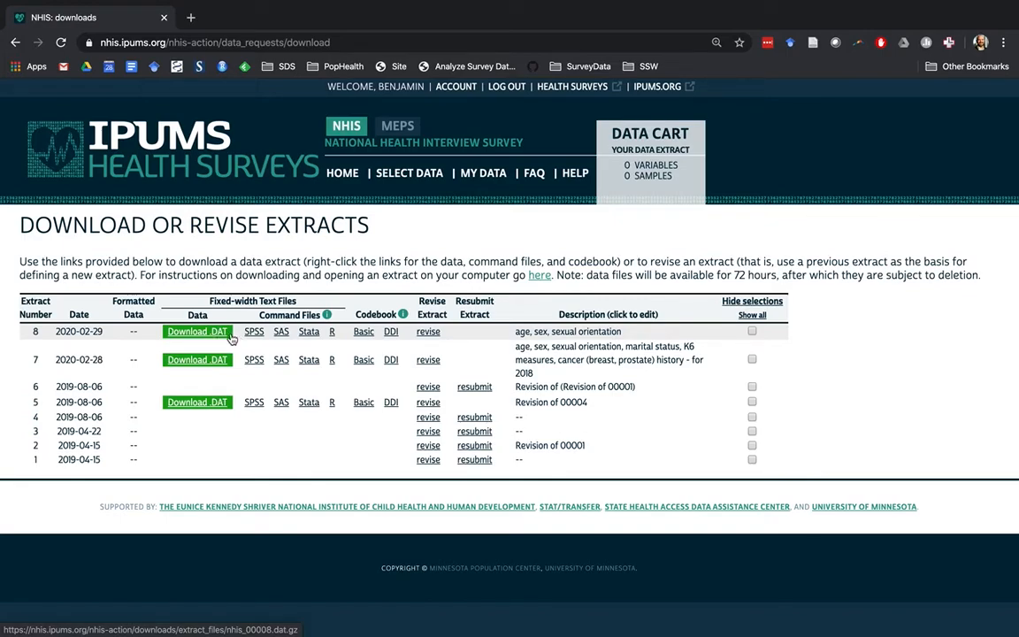
click(228, 334)
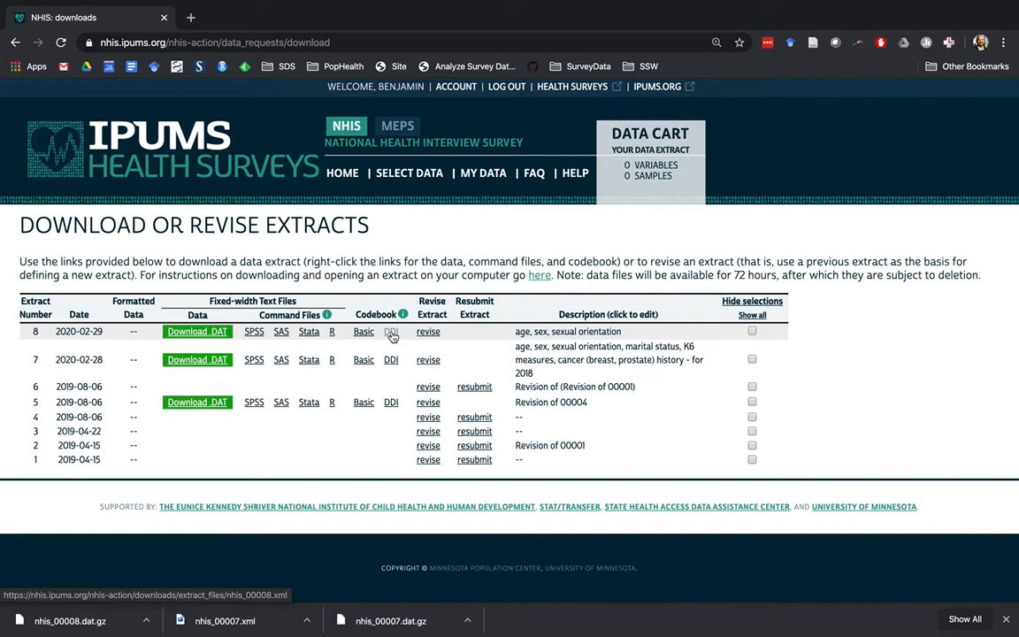
Step: Save extract 8's DDI codebook to the Downloads folder as nhis_00008 in XML format
right_click(392, 336)
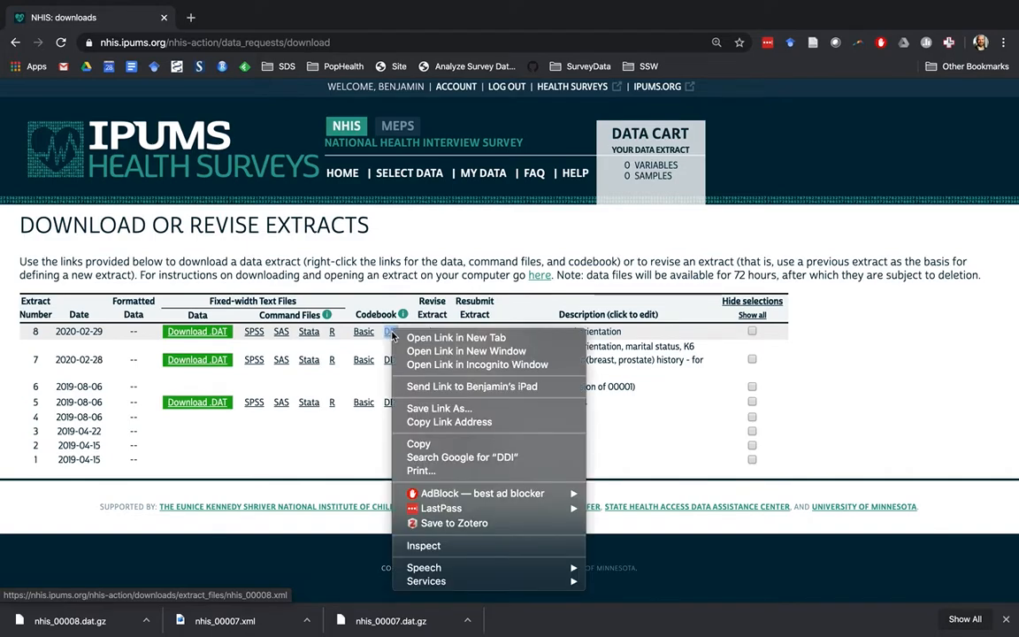
click(441, 407)
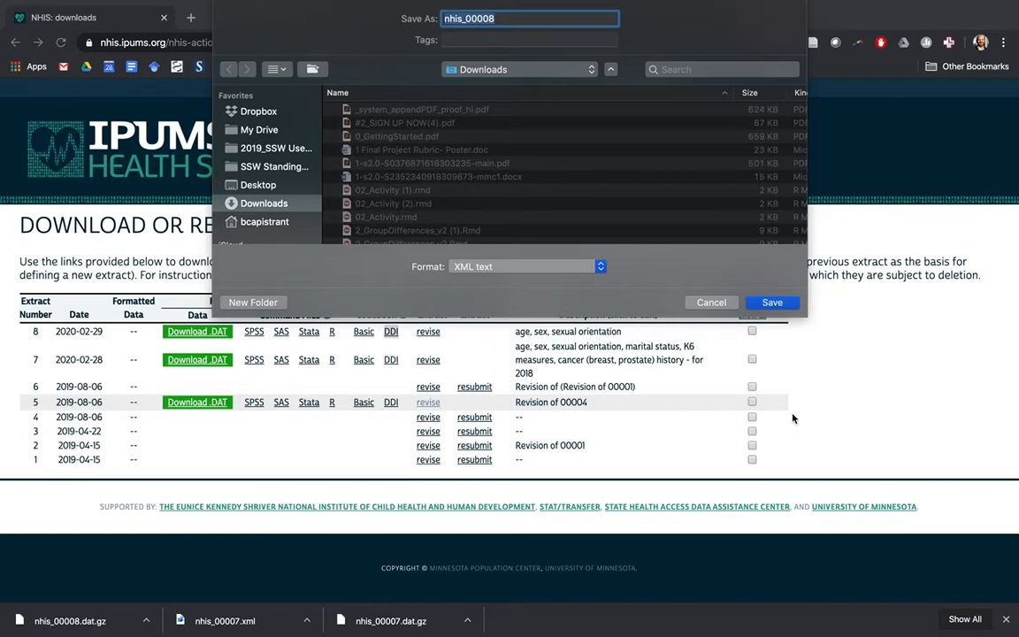
click(793, 305)
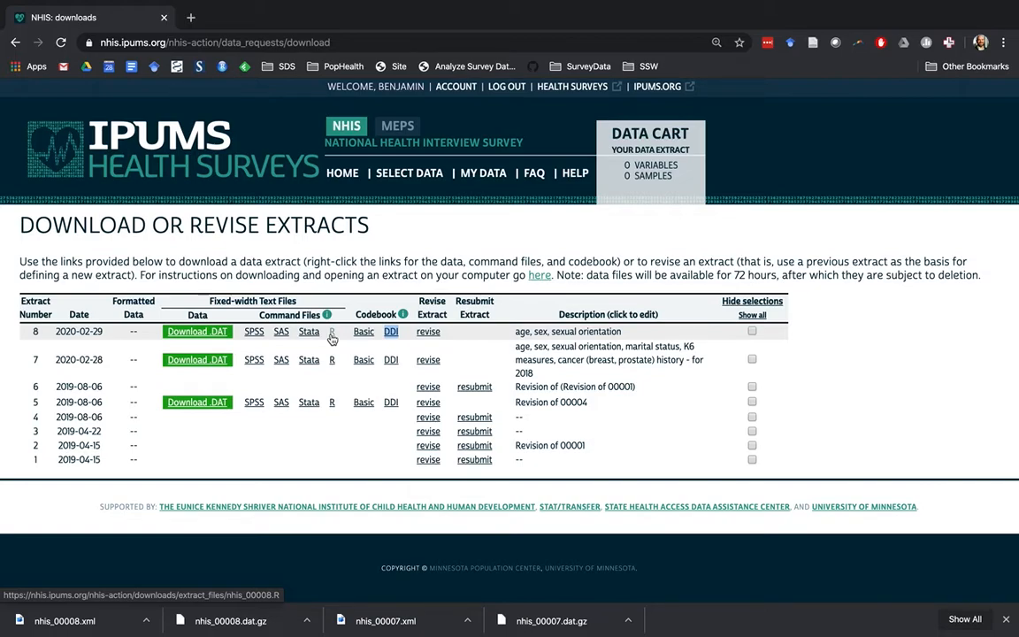
Step: Open extract 8's R command file and copy its code from the ipumsr package check through the read_ipums_micro(ddi) line
click(331, 333)
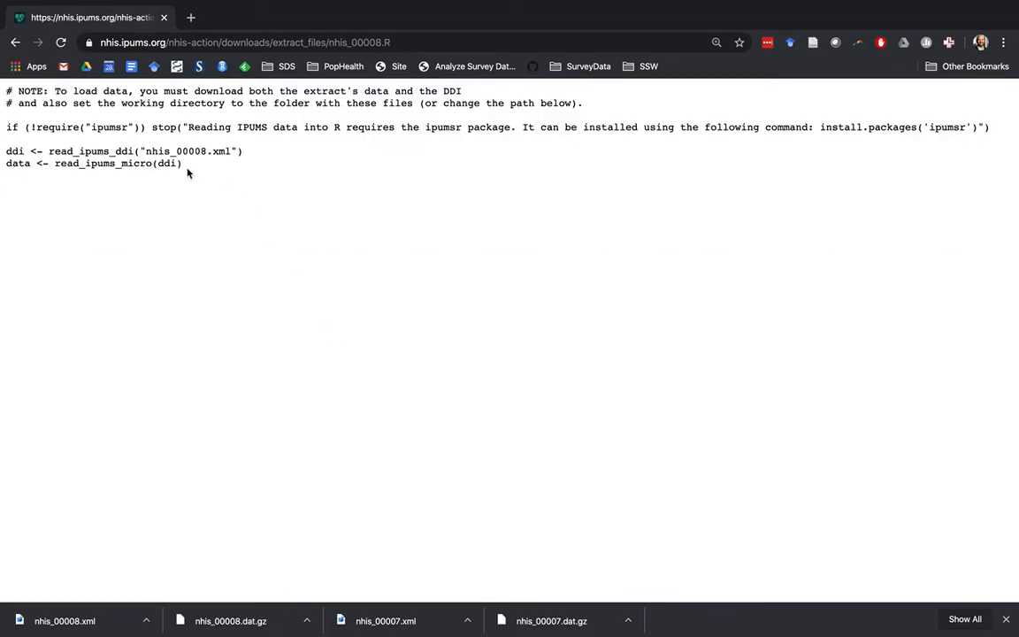
drag(183, 164, 2, 131)
key(super+c)
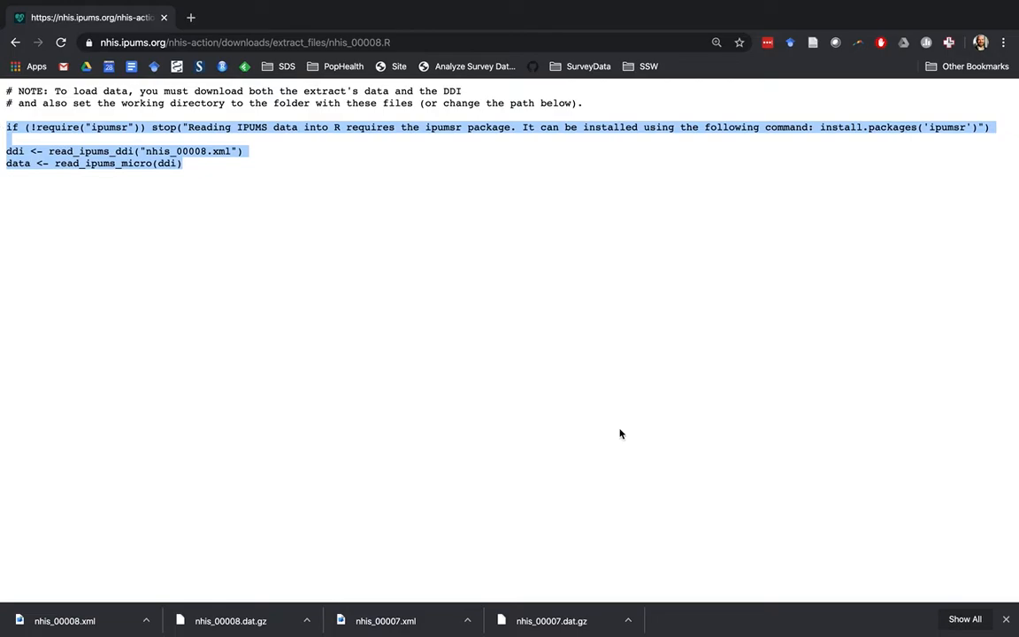
Step: Switch to RStudio and set the Downloads folder as the working directory
key(super+Tab)
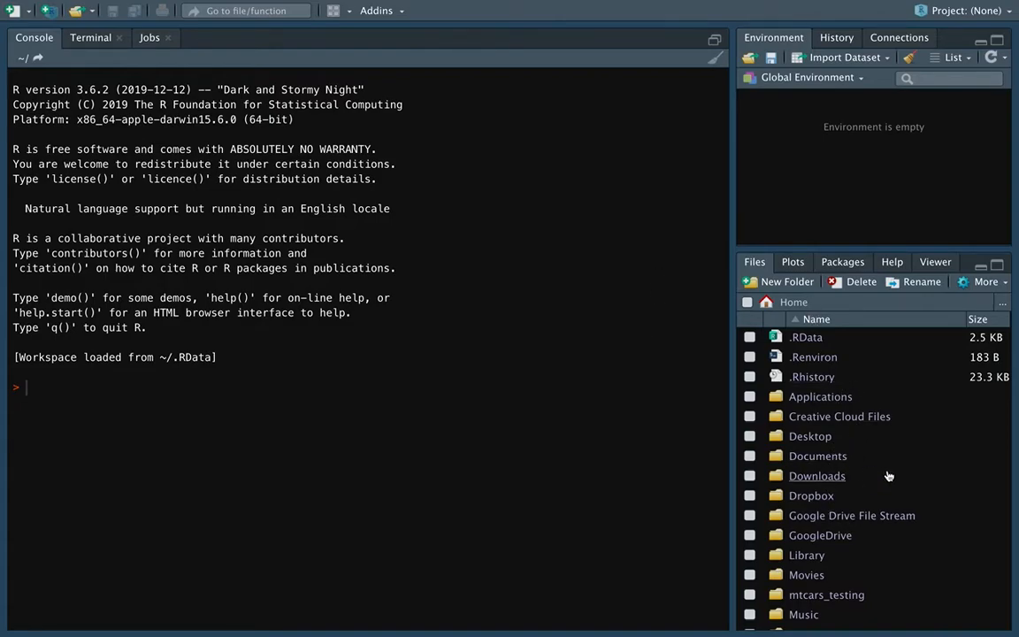
click(821, 477)
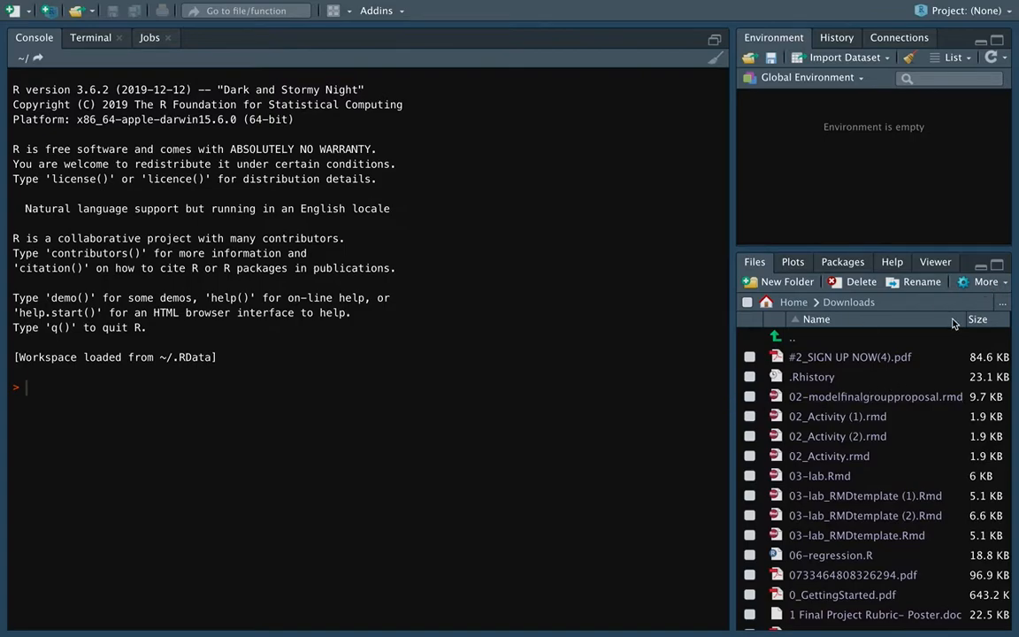
drag(963, 322, 889, 320)
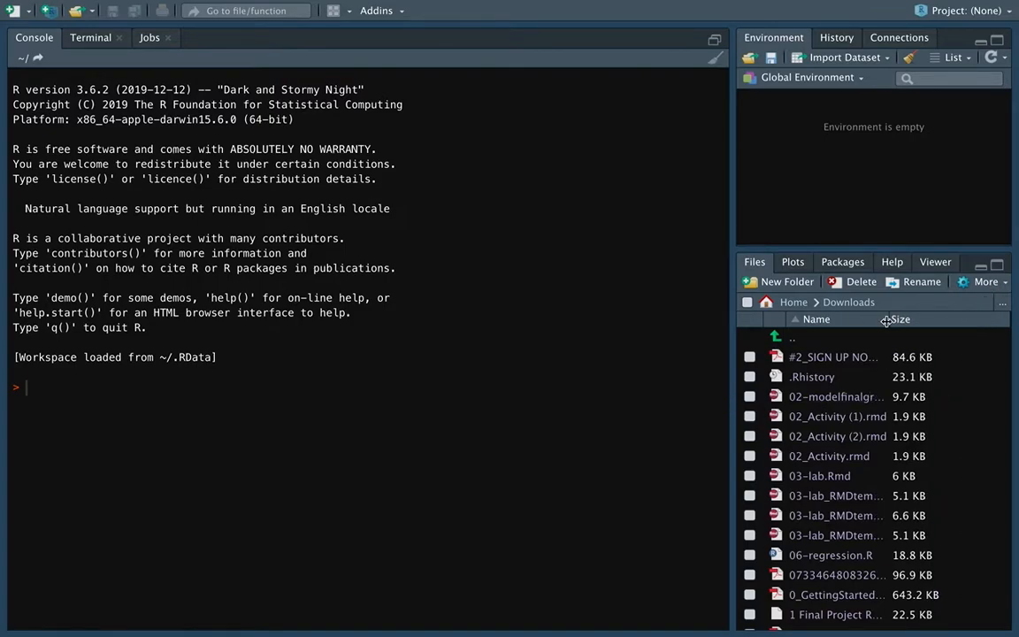
click(990, 281)
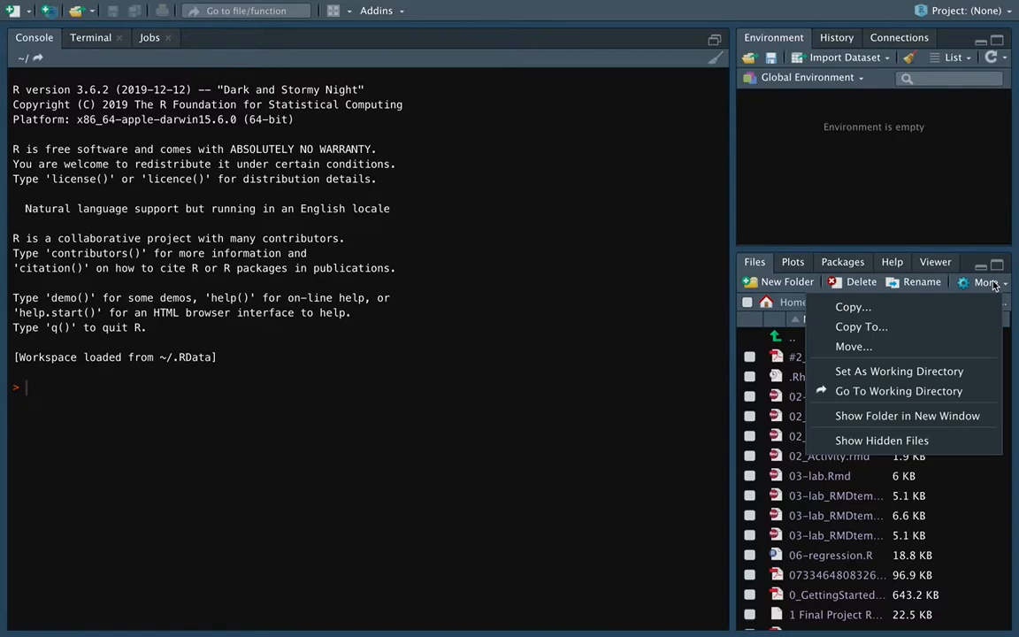
click(903, 372)
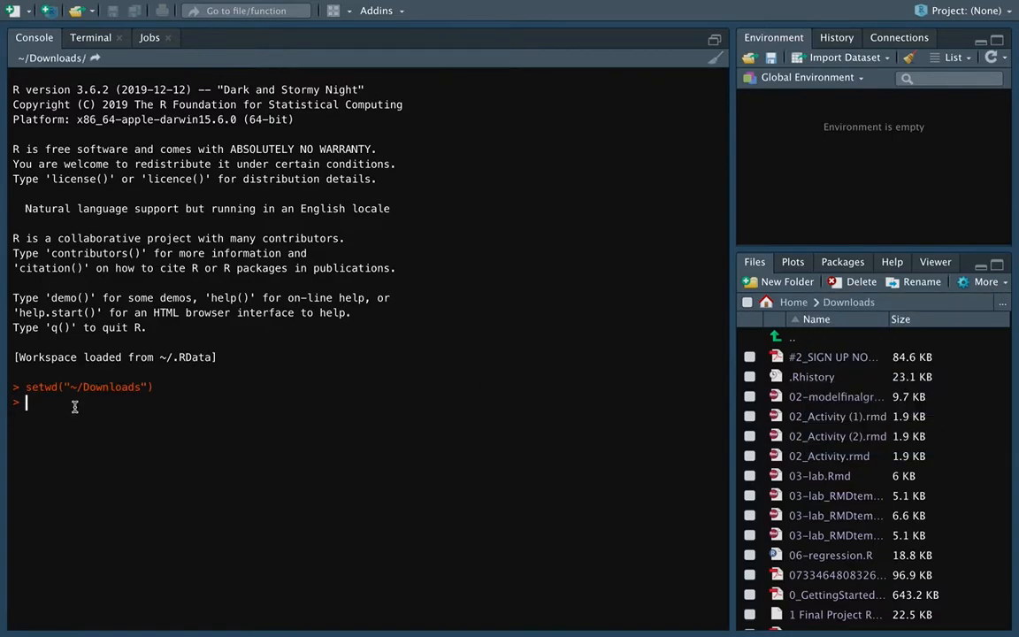
Step: Paste the copied IPUMS code into the R console and run it to load nhis_00008.xml as ddi and the extract as data
key(super+Tab)
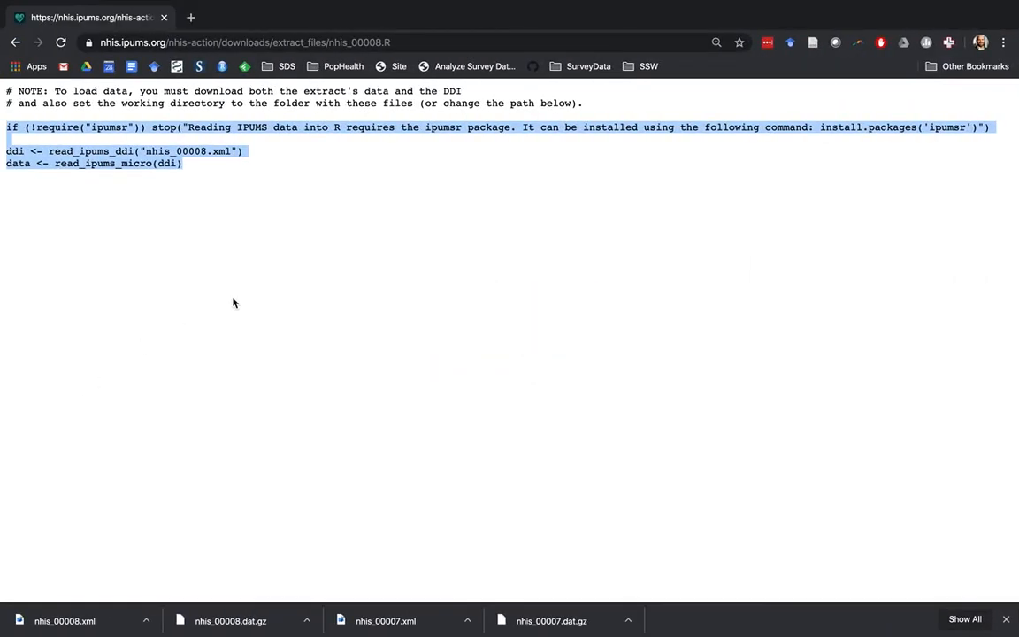
key(super+Tab)
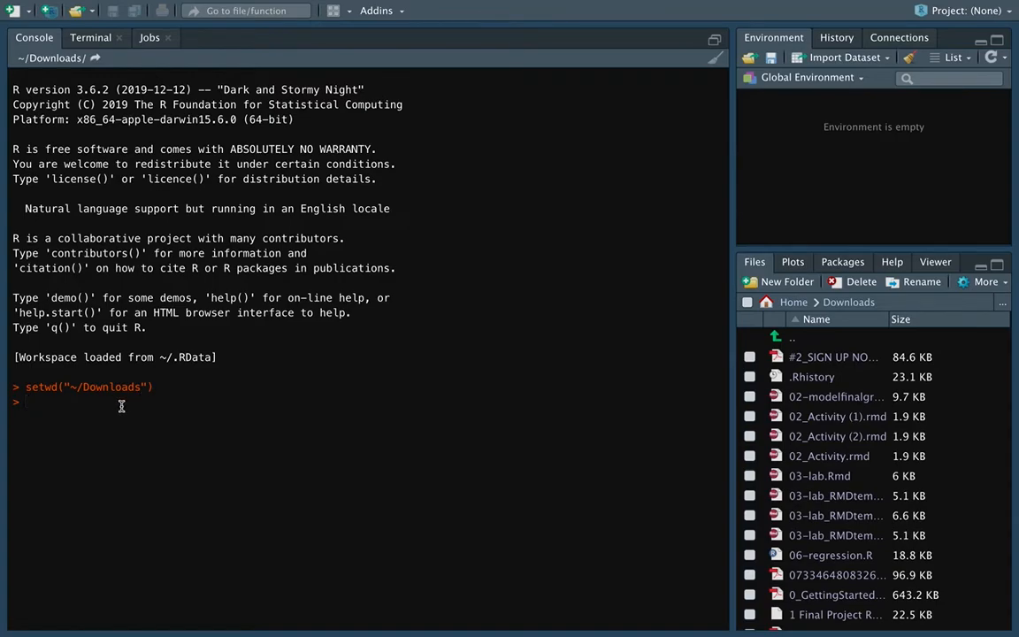
key(super+v)
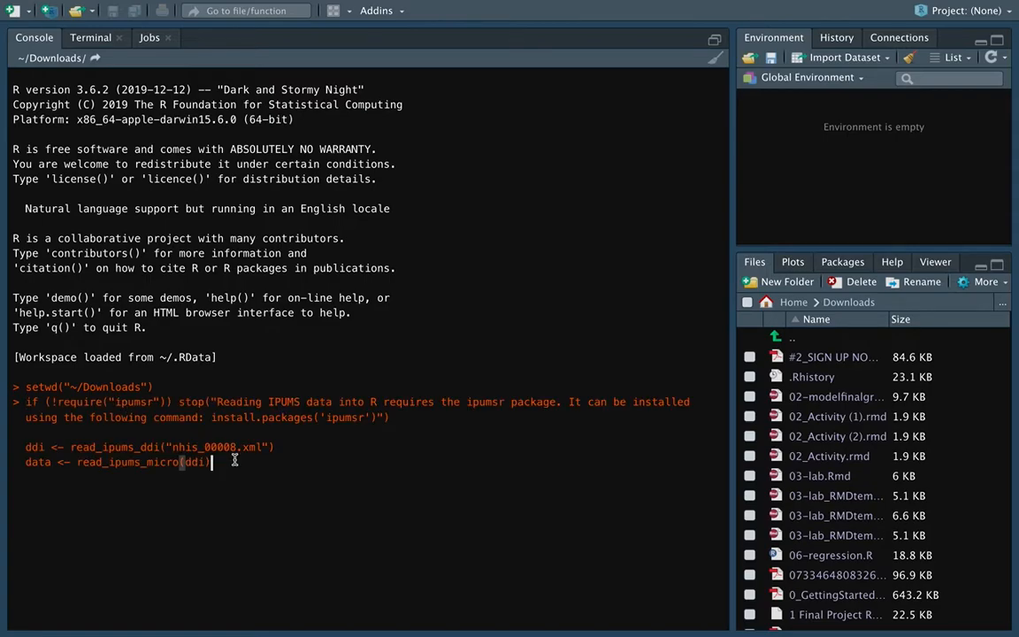
drag(406, 416, 12, 404)
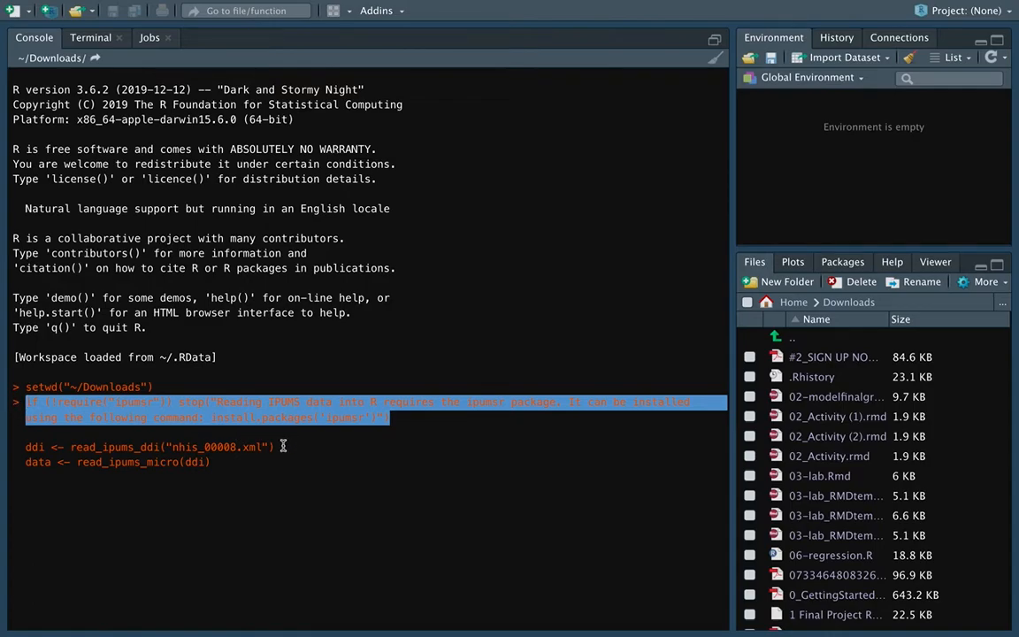
drag(276, 447, 21, 452)
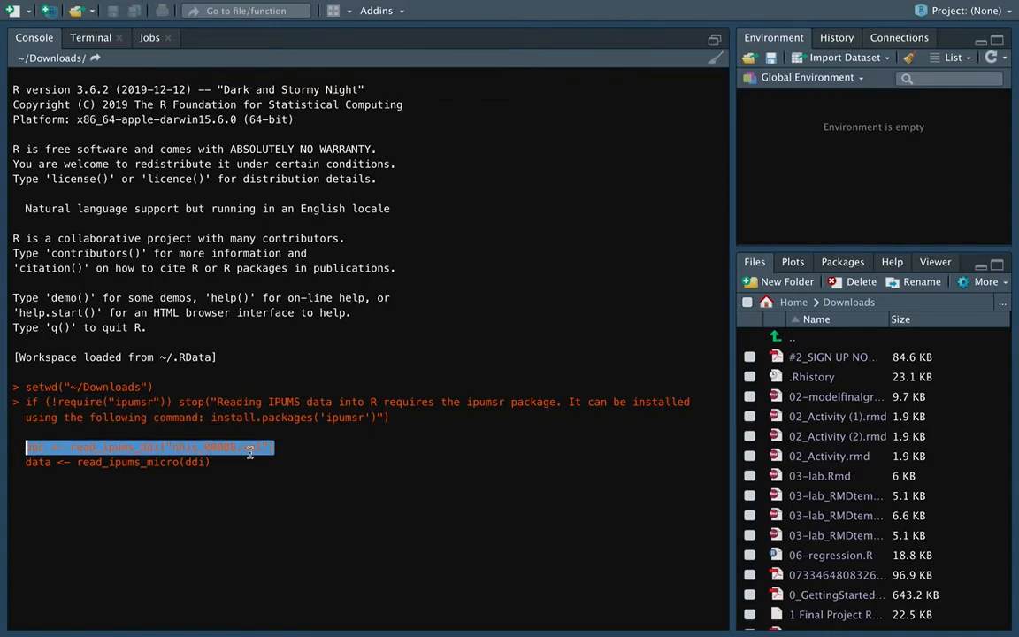
click(298, 448)
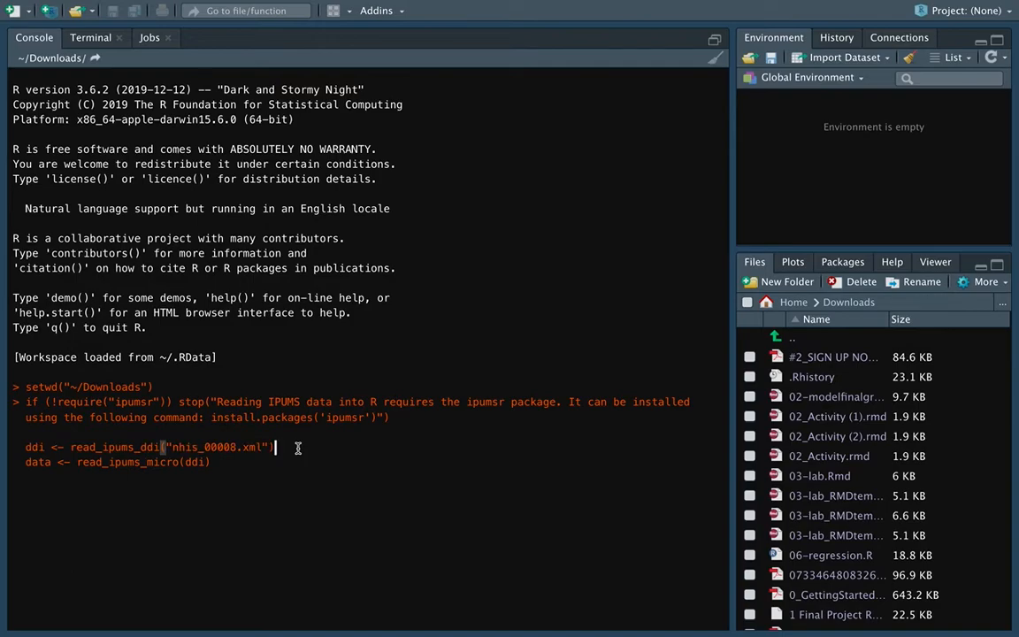
drag(216, 461, 25, 462)
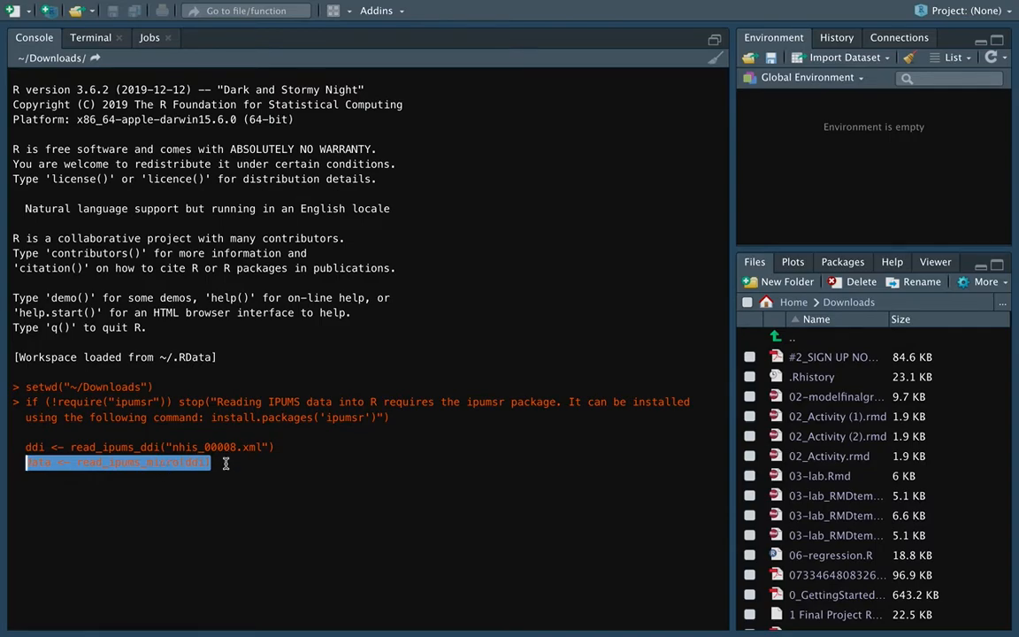
click(226, 462)
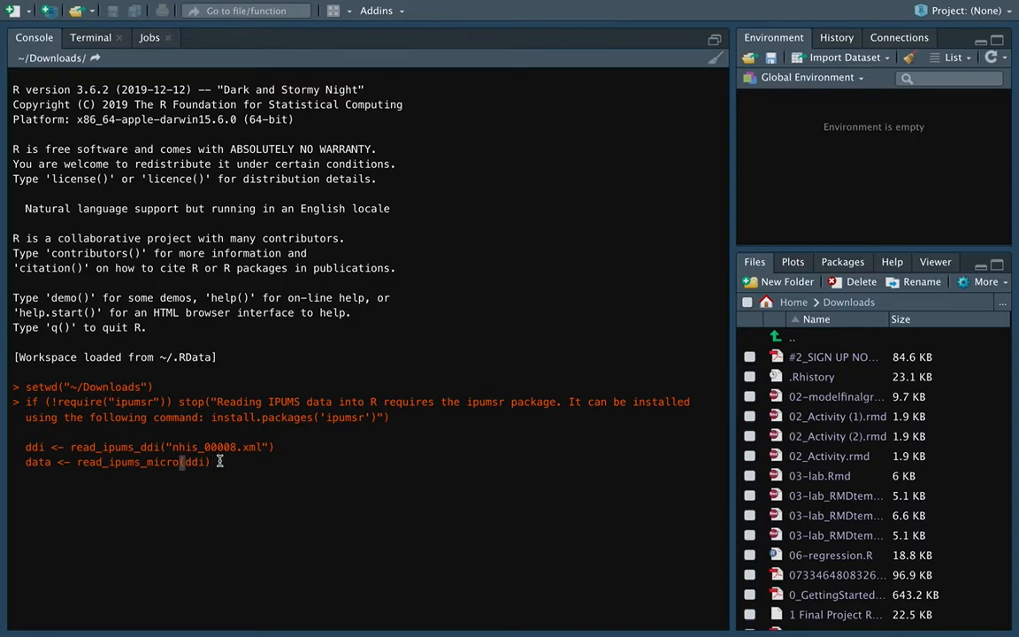
key(Return)
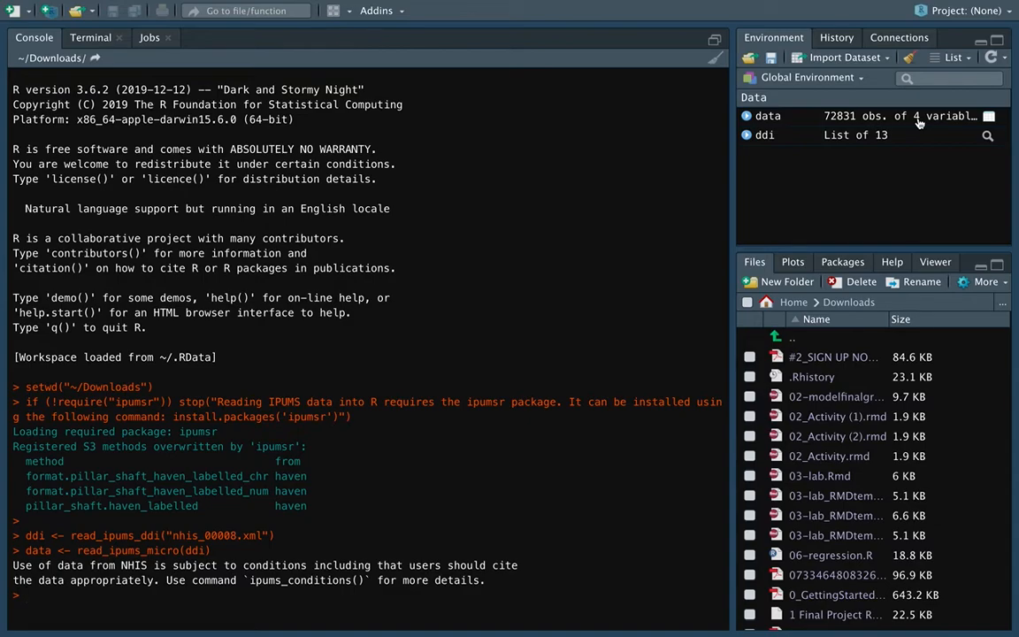
Step: Expand the data object to inspect its variables, and open the dataset in the data viewer
click(745, 116)
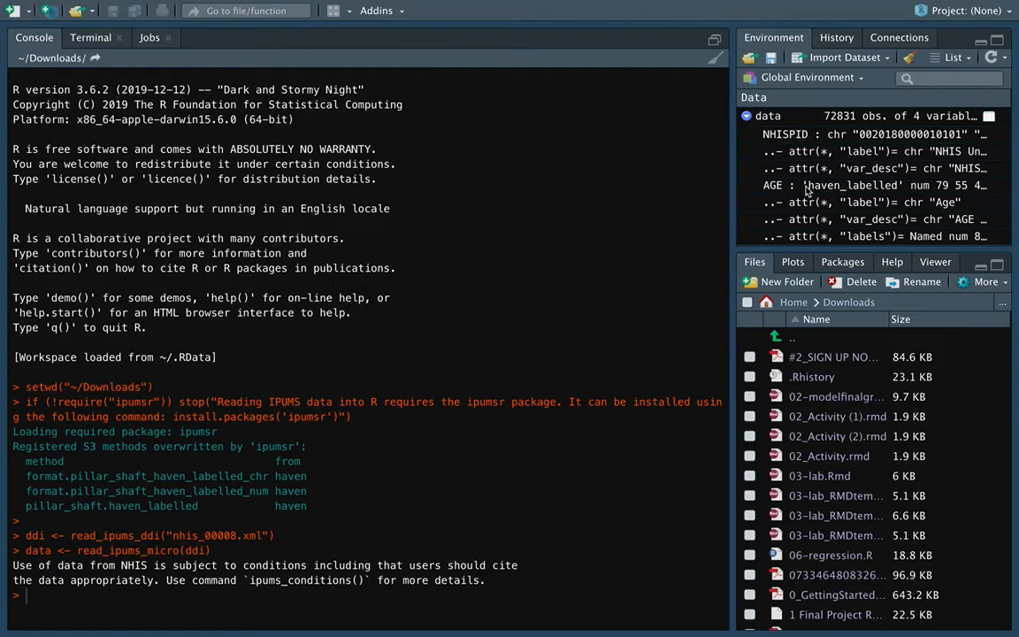
scroll(778, 187, down, 5)
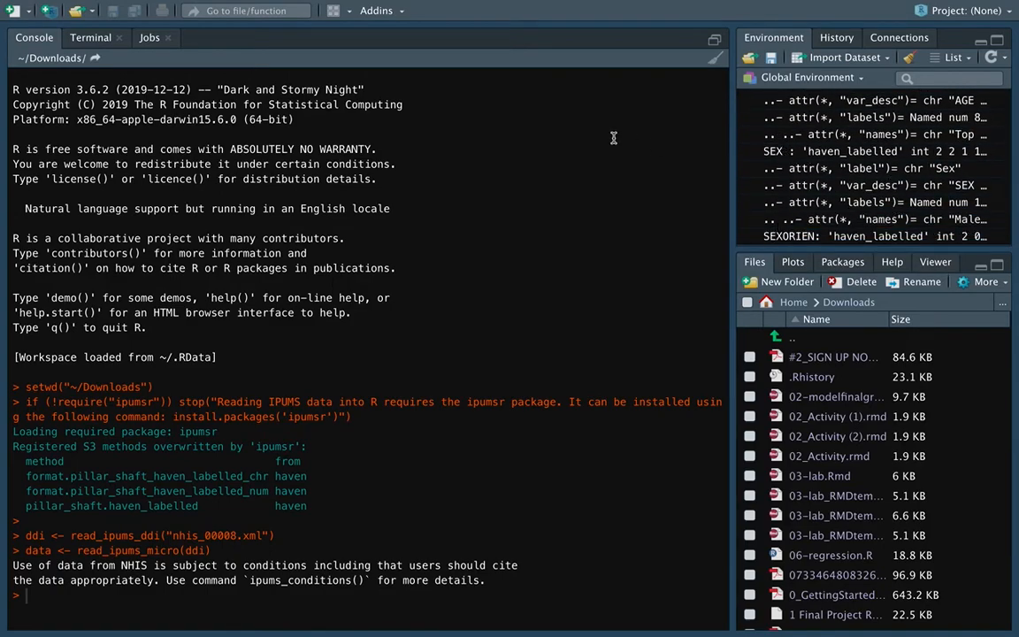
scroll(743, 199, up, 5)
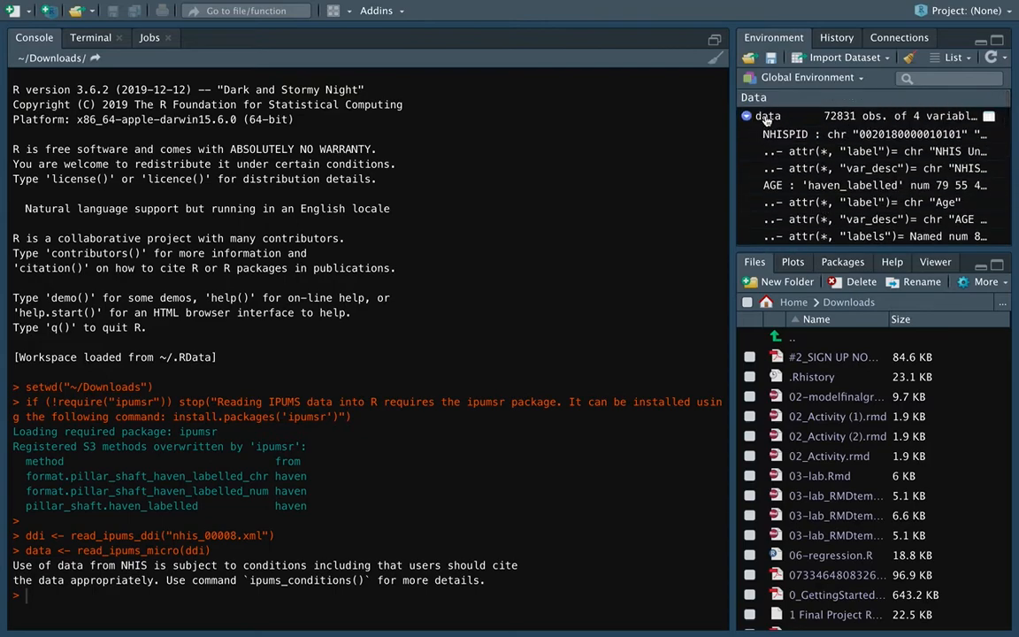
click(767, 116)
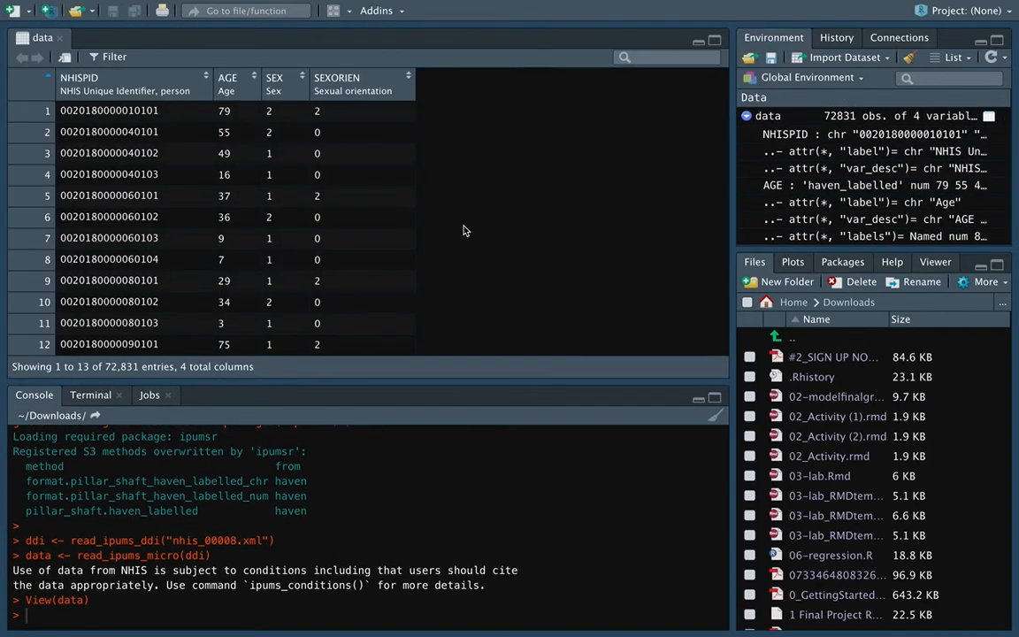